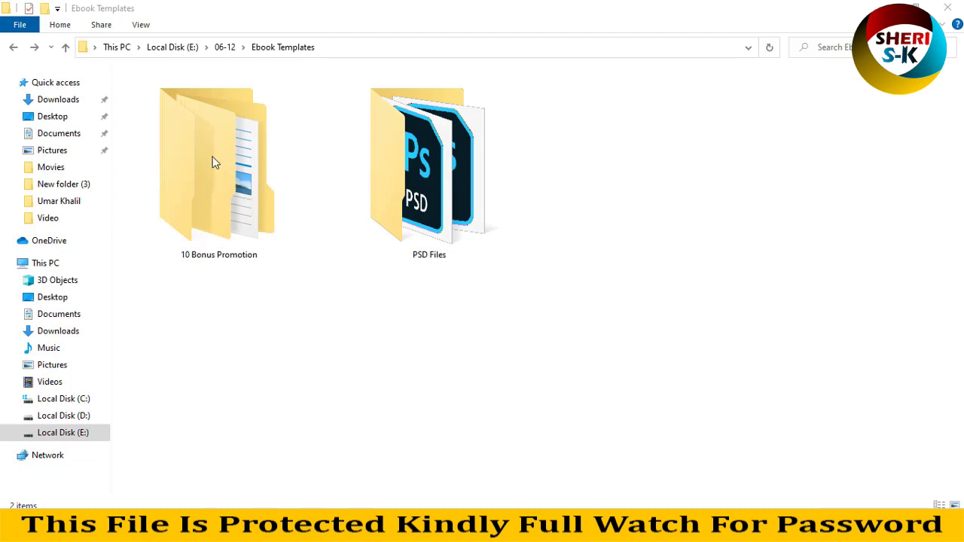
Open the 5 Post folder inside 10 Bonus Promotion and enlarge its thumbnails to look over the post designs
double_click(164, 96)
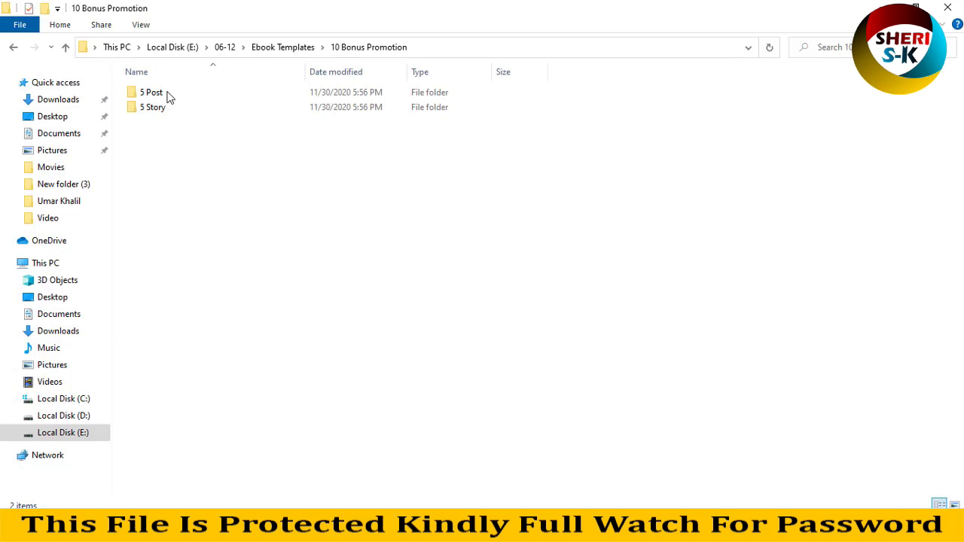
left_click(168, 98)
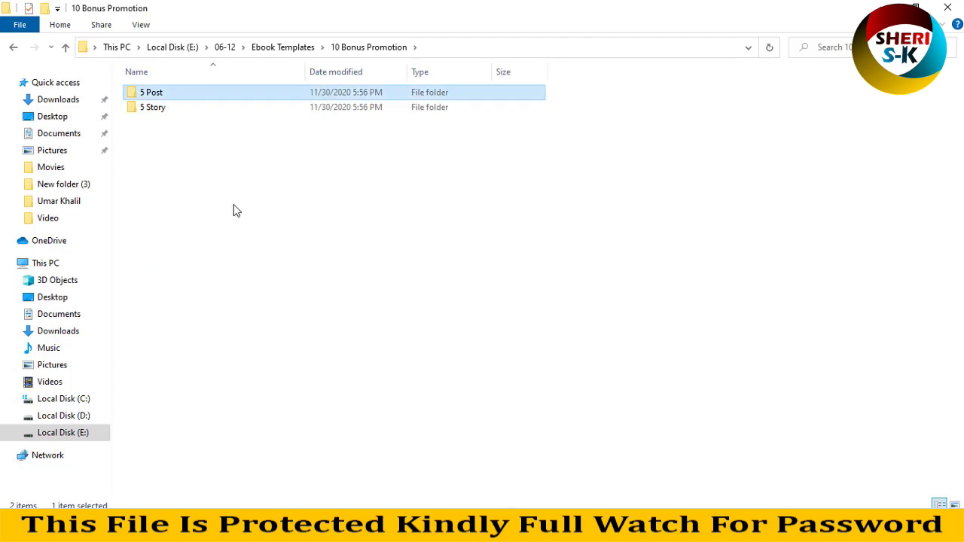
key("Return")
scroll(234, 205, "up", 3, "ctrl")
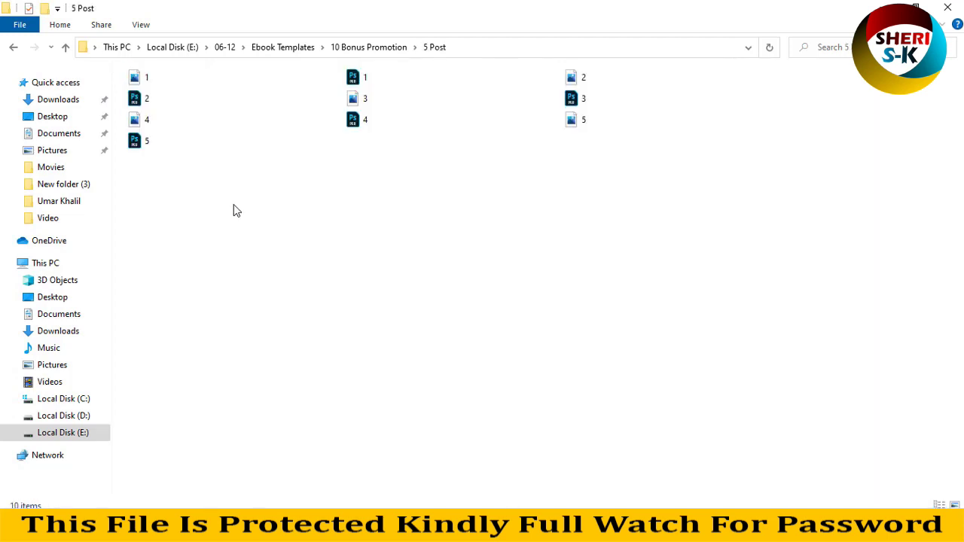
scroll(186, 128, "up", 2, "ctrl")
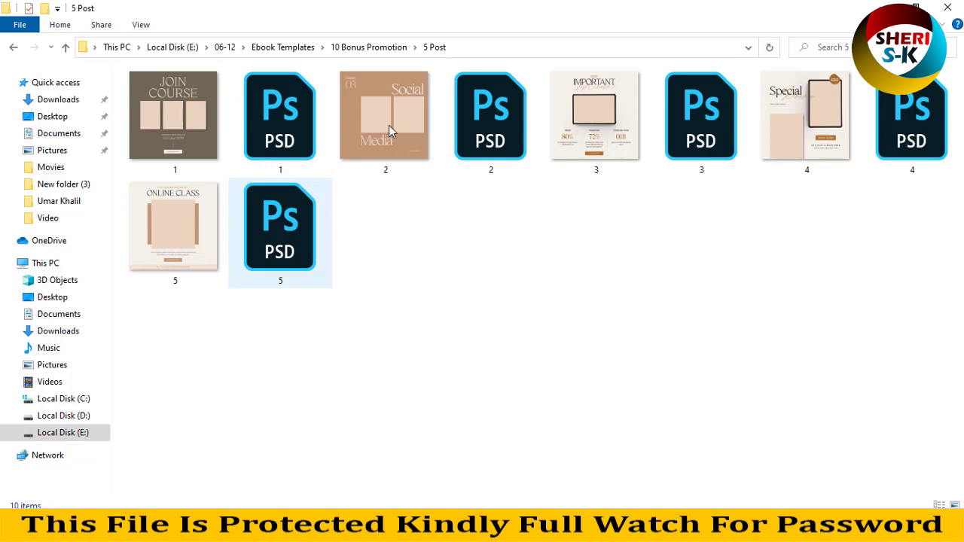
key("Home")
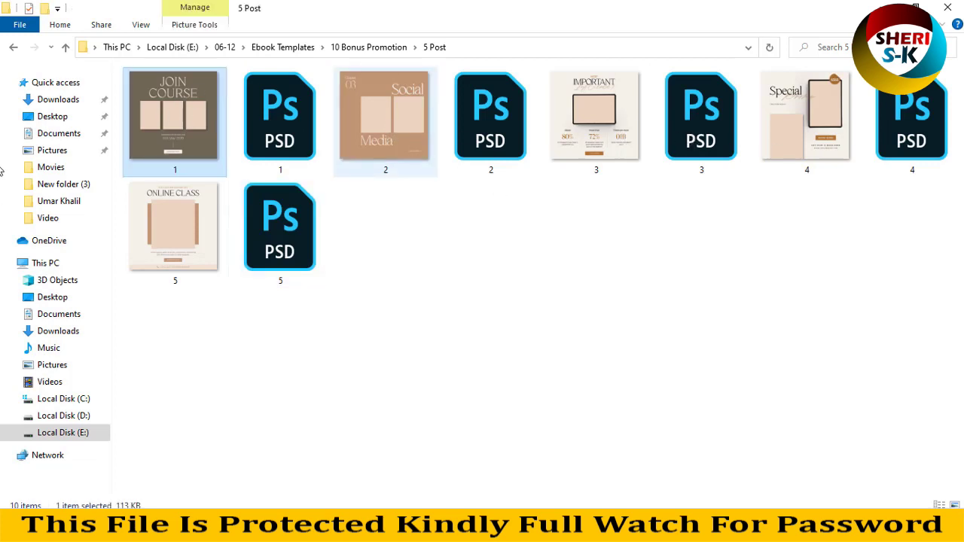
key("3")
key("4")
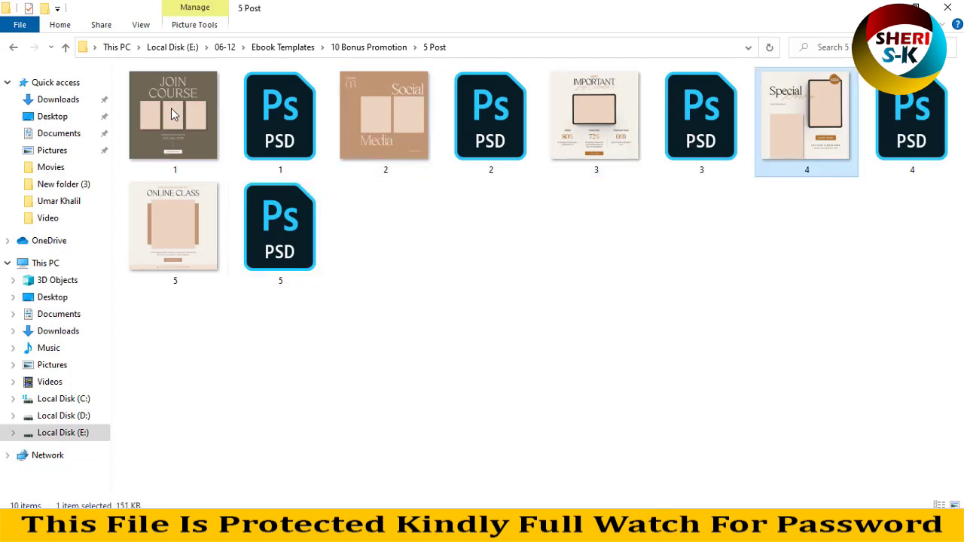
Open the neighbouring 5 Story folder and show its files as larger thumbnails to look over the story designs
key("BackSpace")
key("Down")
key("Return")
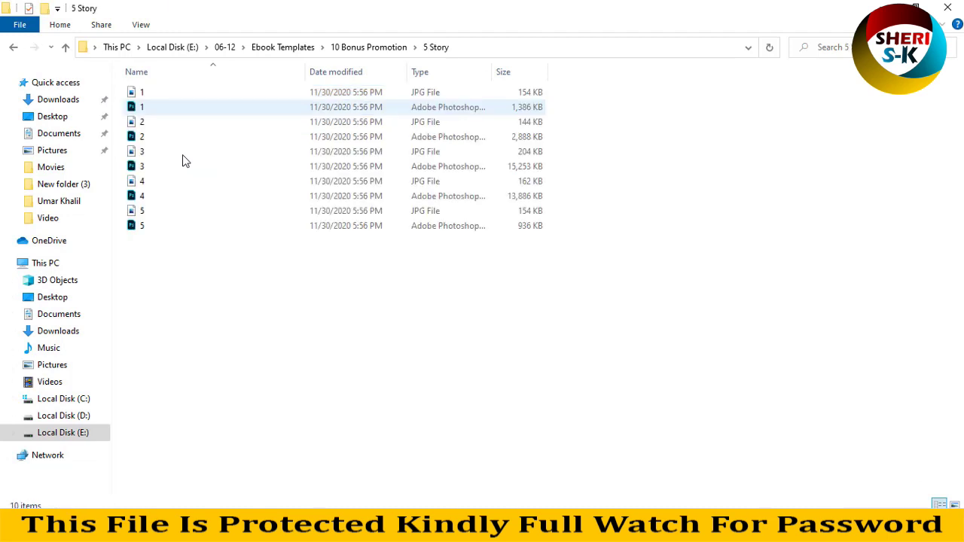
key("ctrl+shift+2")
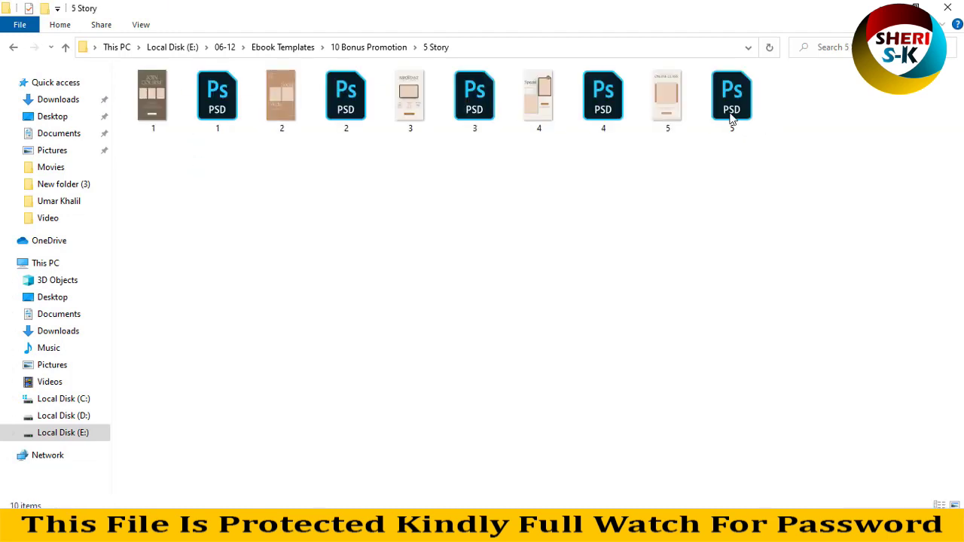
scroll(732, 119, "up", 1)
left_click(527, 113)
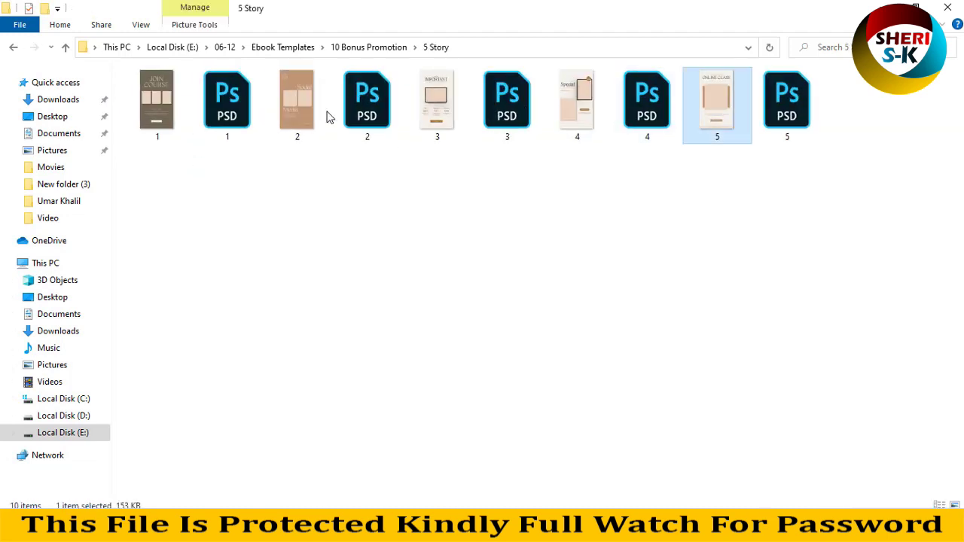
Return to the Ebook Templates folder, open PSD Files and look through its templates, including the Cover files
left_click(13, 46)
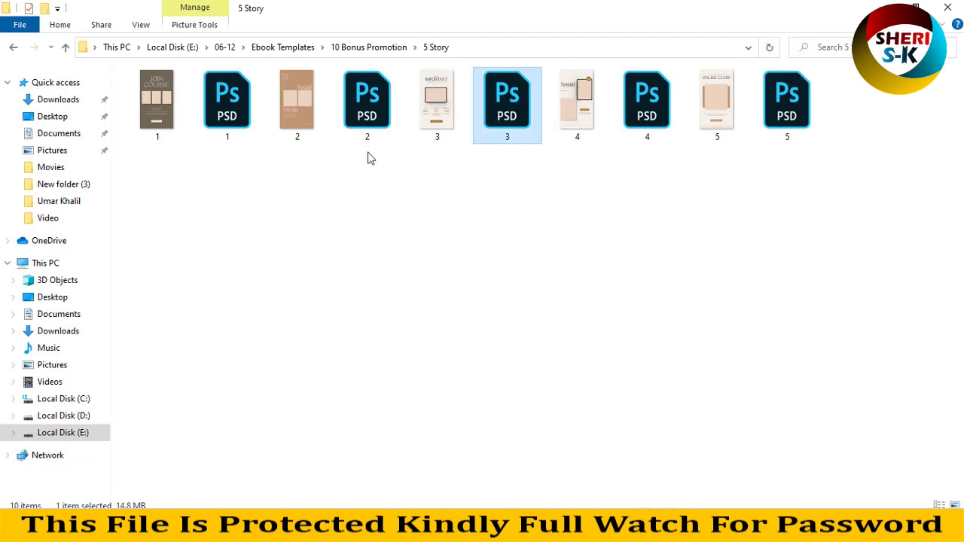
key("BackSpace")
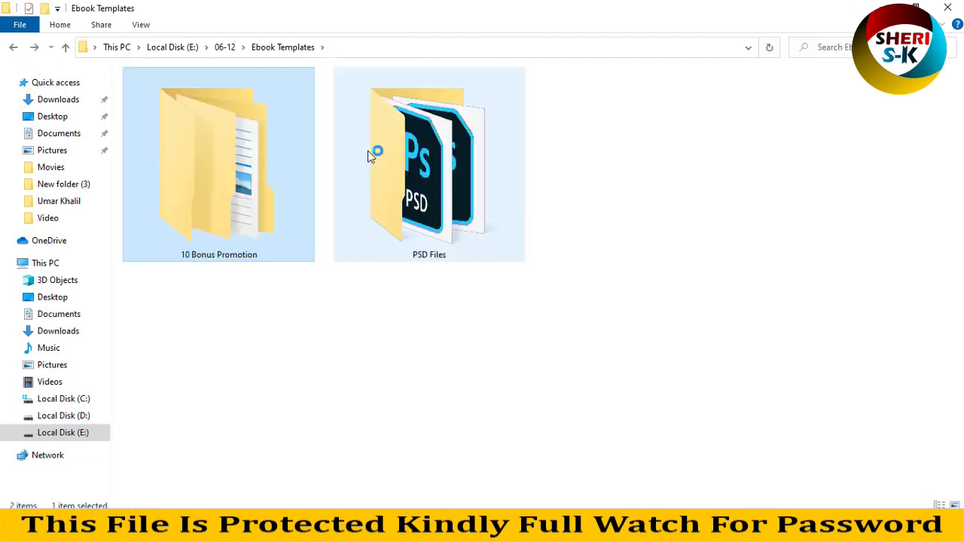
left_click(368, 151)
key("Return")
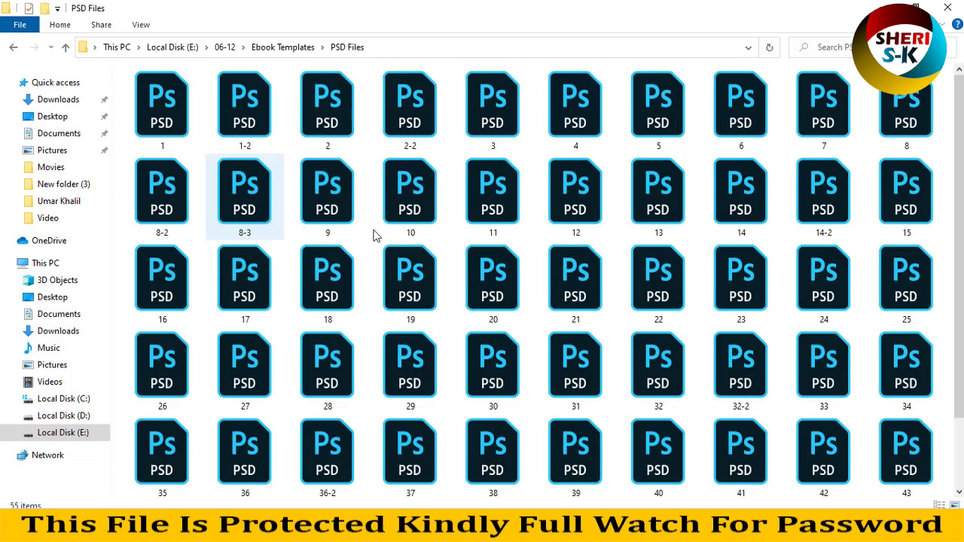
scroll(375, 236, "down", 2)
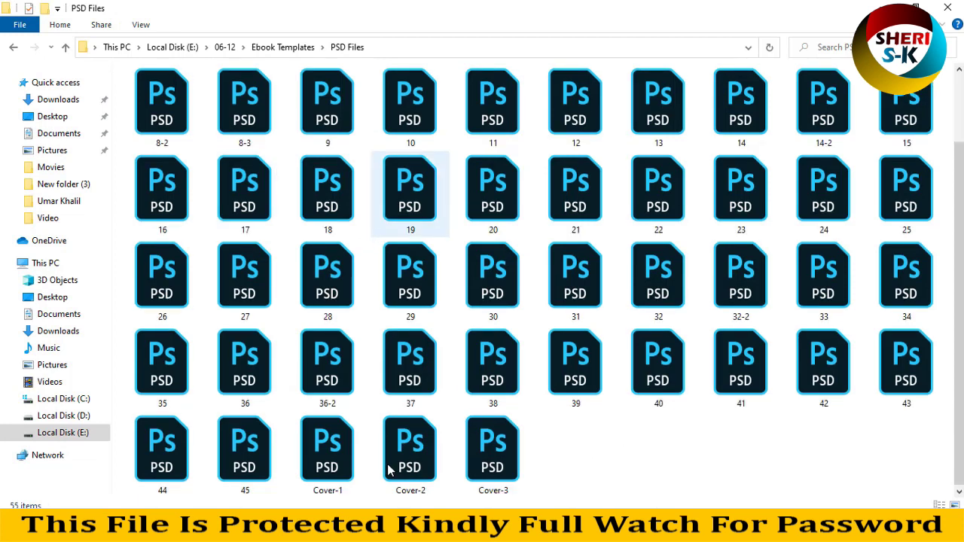
left_click_drag(374, 443, 640, 464)
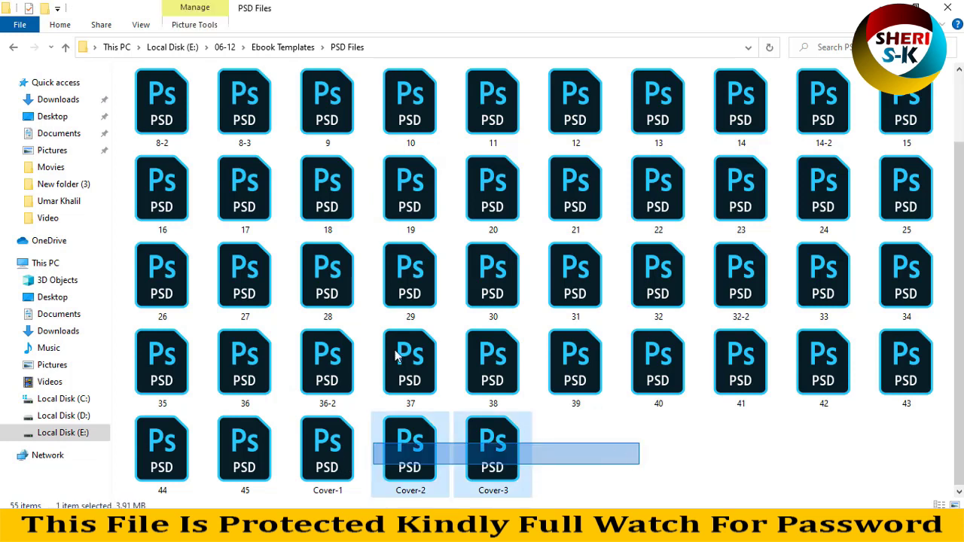
left_click(188, 92)
scroll(188, 92, "up", 2)
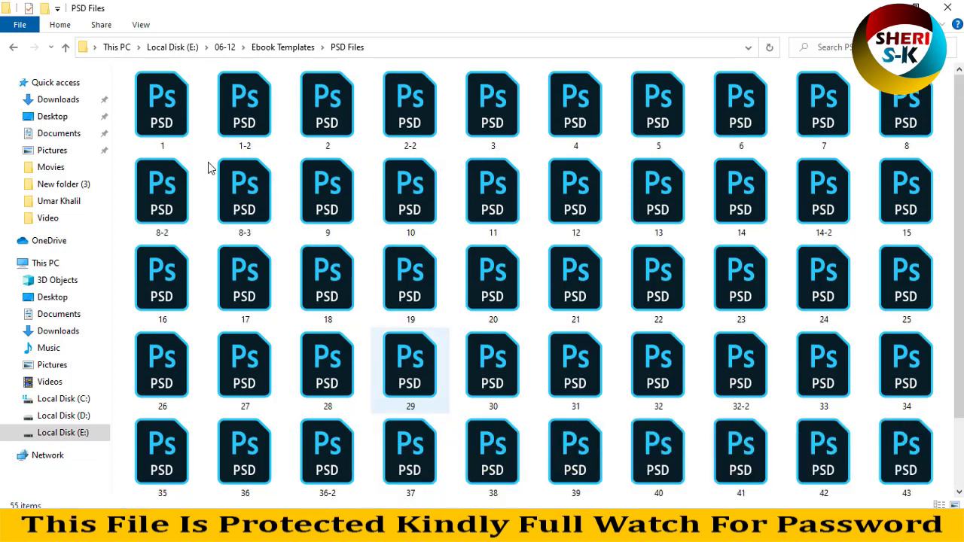
Open PSD file 1 with Windows Photo Viewer to preview the page design
right_click(175, 96)
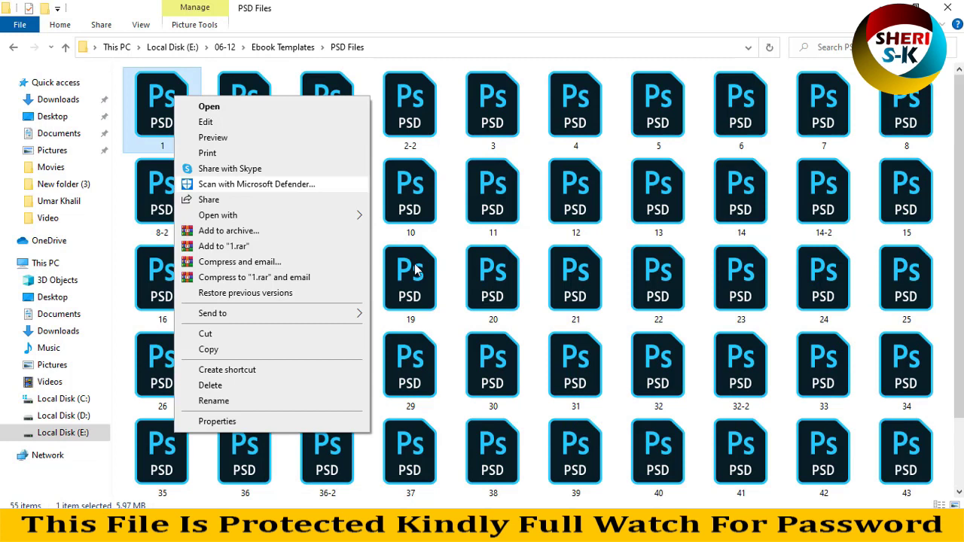
mouse_move(301, 215)
left_click(429, 261)
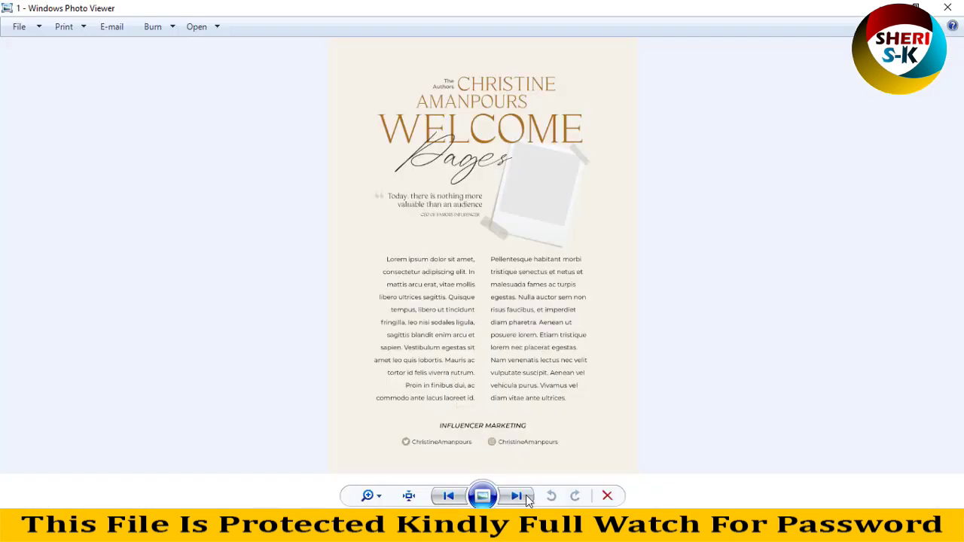
Page forward through the template previews up to file 19, and close the viewer
left_click(517, 495)
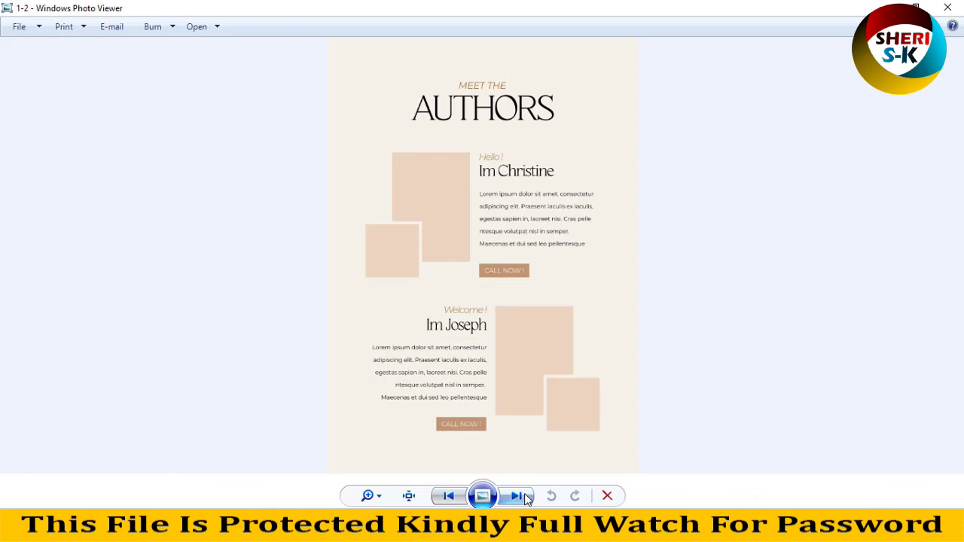
left_click(518, 496)
left_click(518, 495)
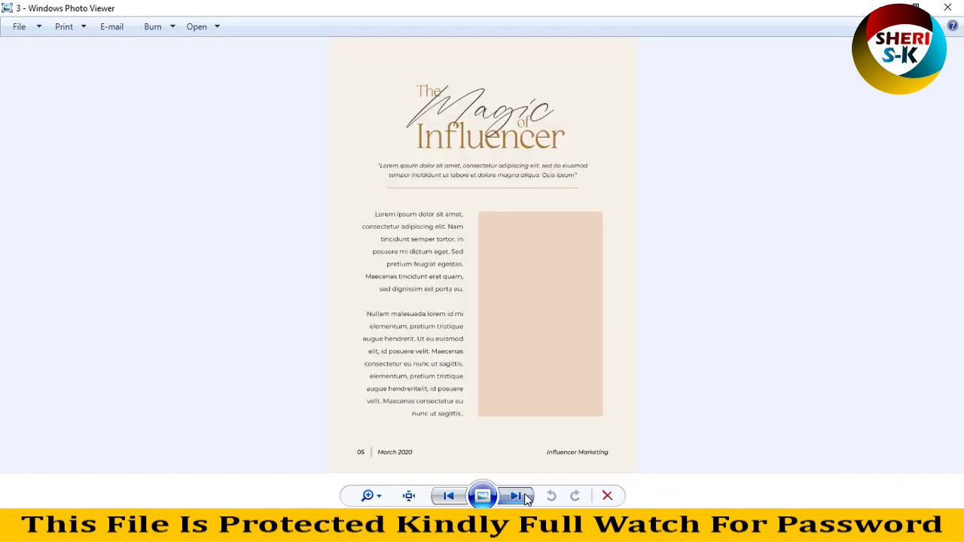
left_click(518, 495)
left_click(518, 495)
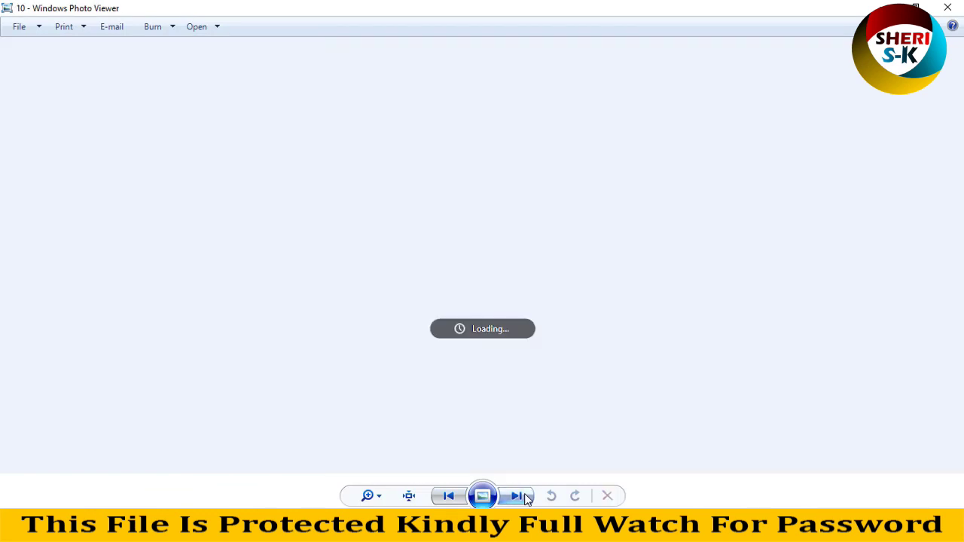
left_click(524, 497)
left_click(525, 497)
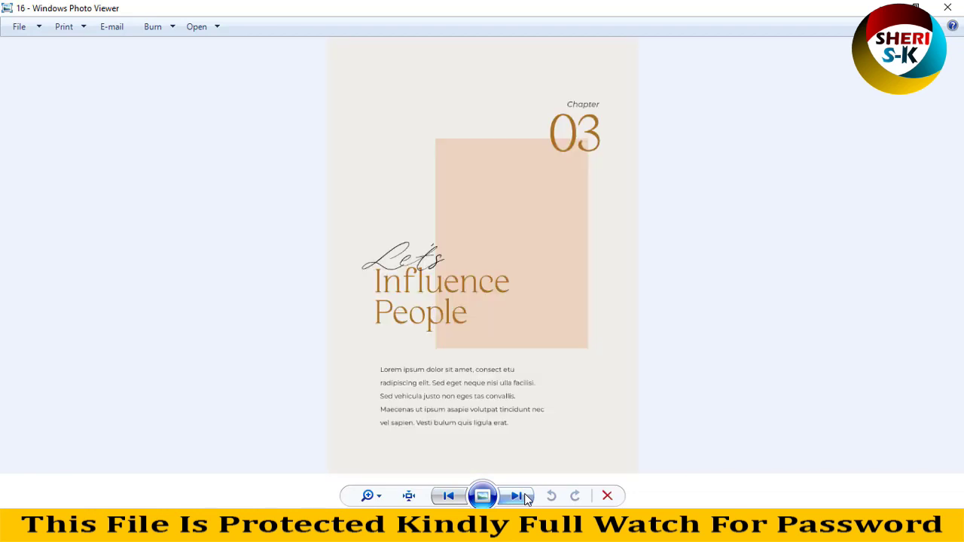
left_click(525, 497)
left_click(525, 497)
key("Right")
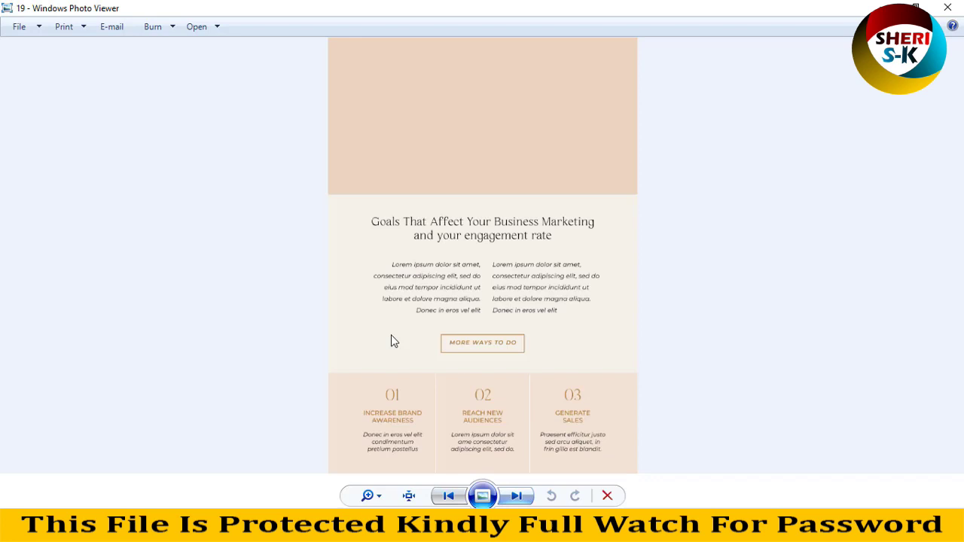
key("alt+F4")
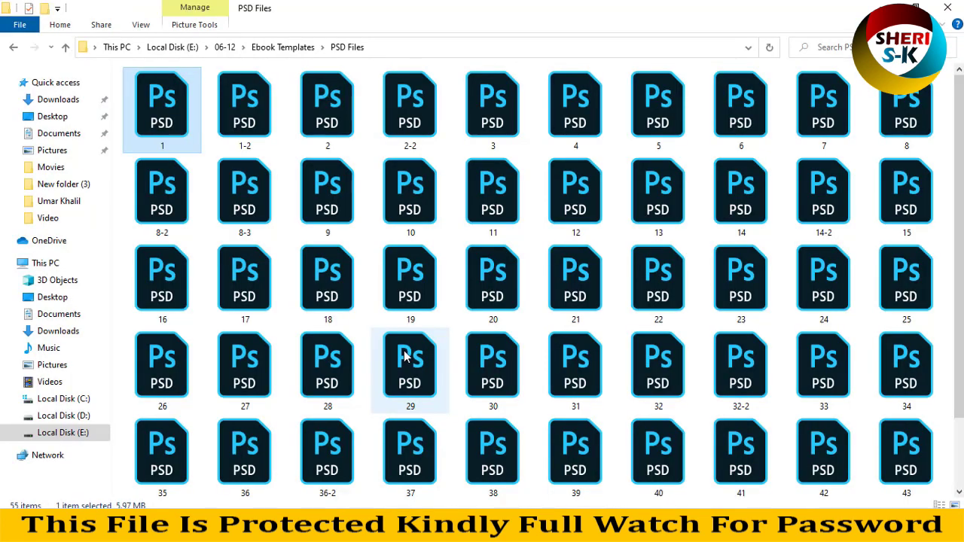
Open the Cover-1 template from the PSD Files folder in Photoshop
scroll(405, 357, "down", 1)
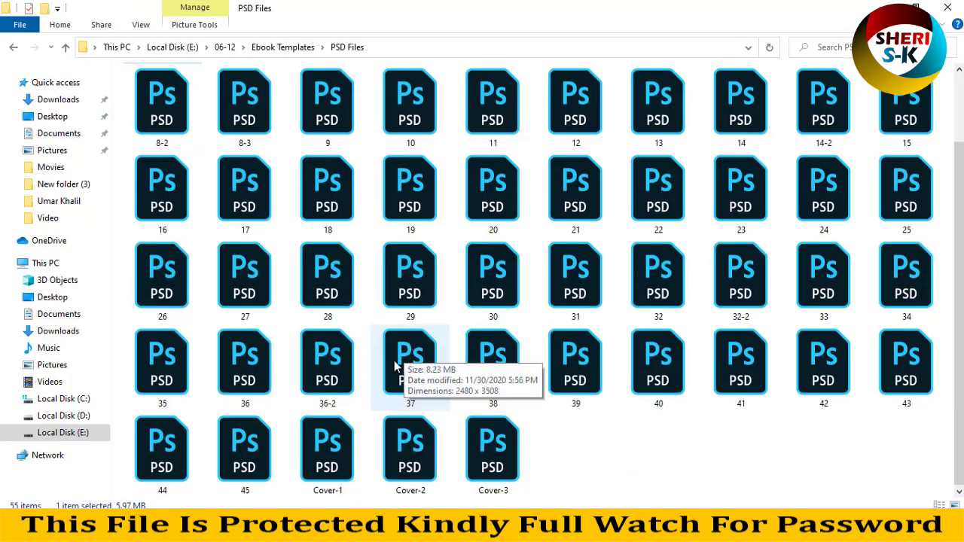
scroll(393, 366, "up", 1)
scroll(322, 441, "down", 1)
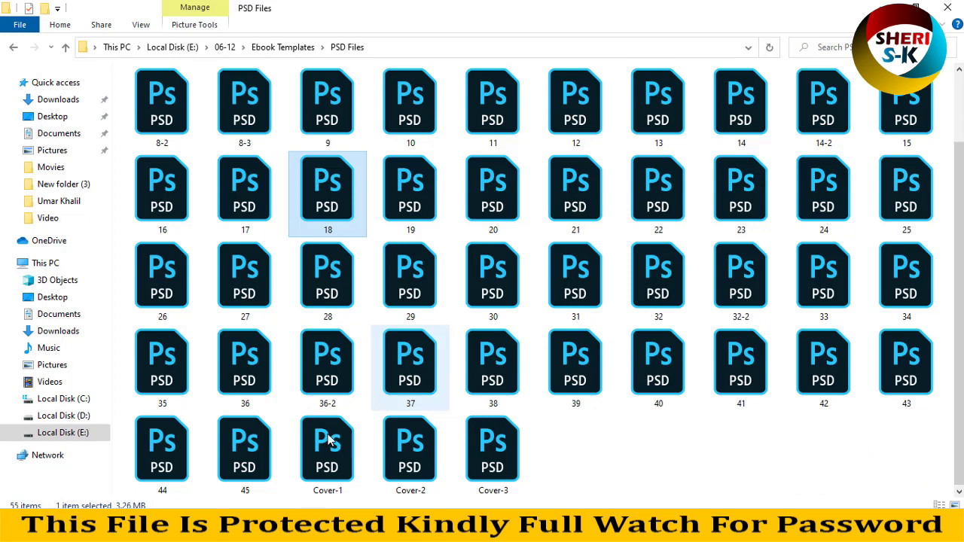
left_click(328, 455)
left_click_drag(434, 456, 409, 230)
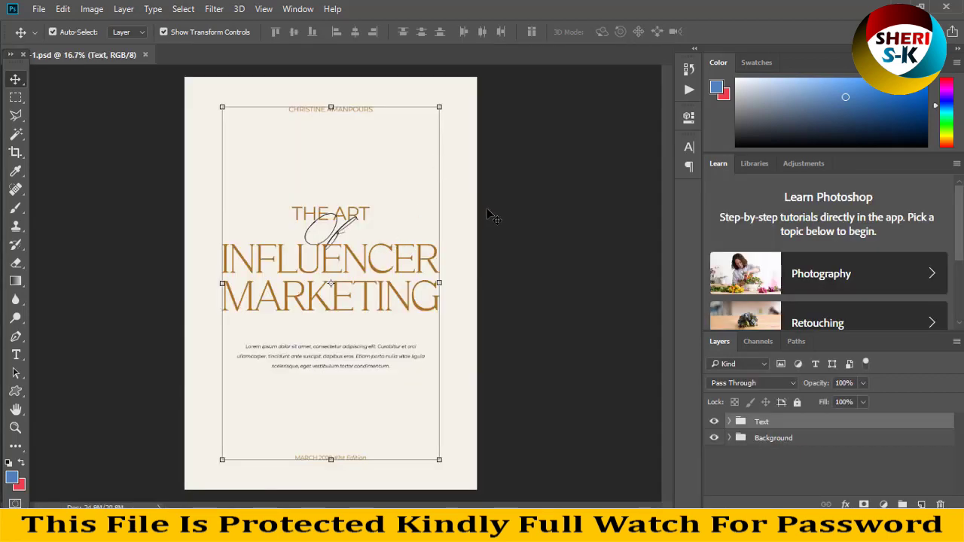
Select the cover's title words, background and Lorem ipsum paragraph one by one to examine their separate layers
left_click(366, 277)
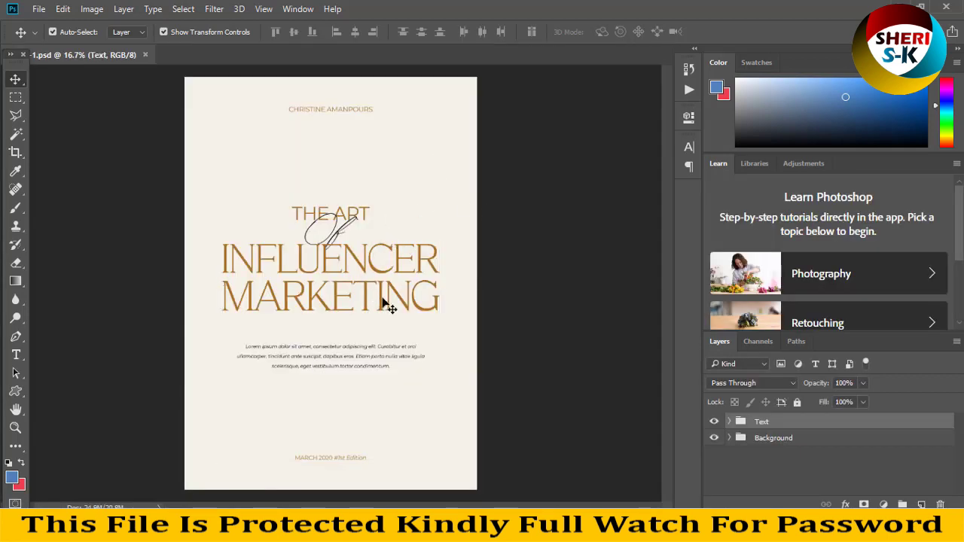
left_click(384, 301)
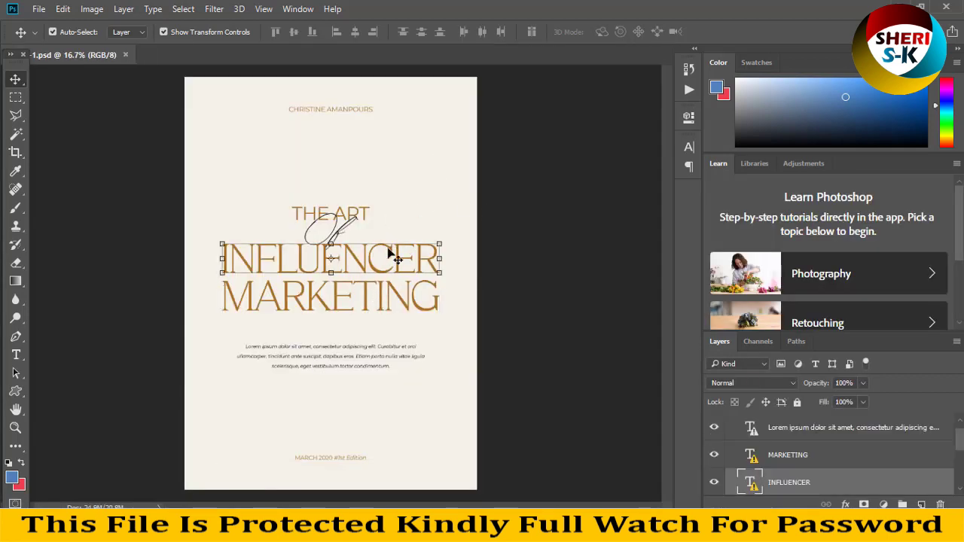
left_click(337, 232)
left_click(343, 215)
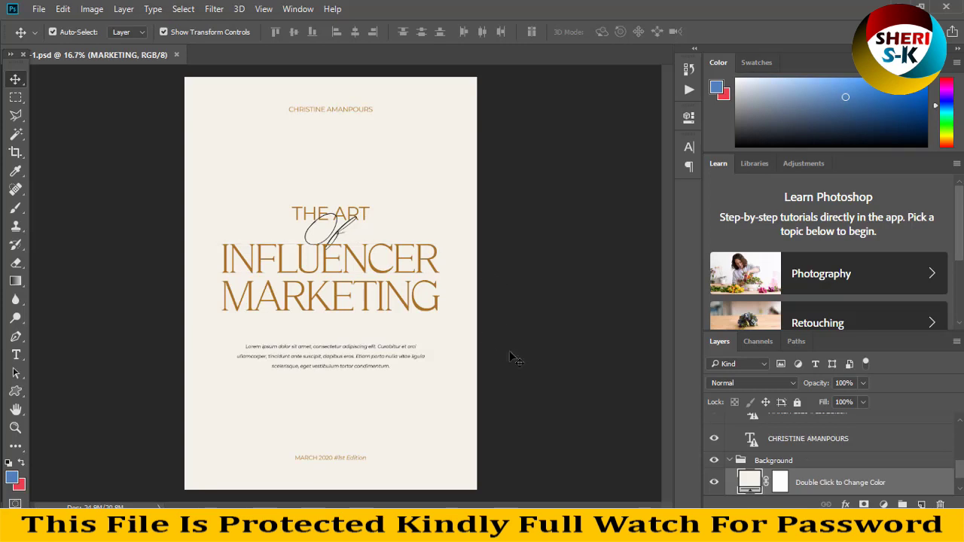
left_click(351, 402)
left_click(336, 367)
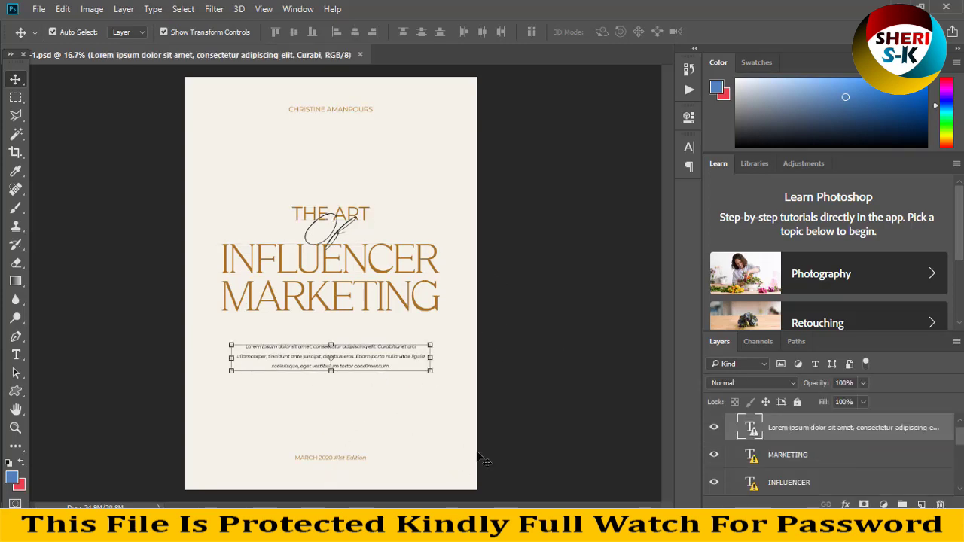
Change the solid color fill layer in the Background group to black (000000)
scroll(734, 479, "down", 3)
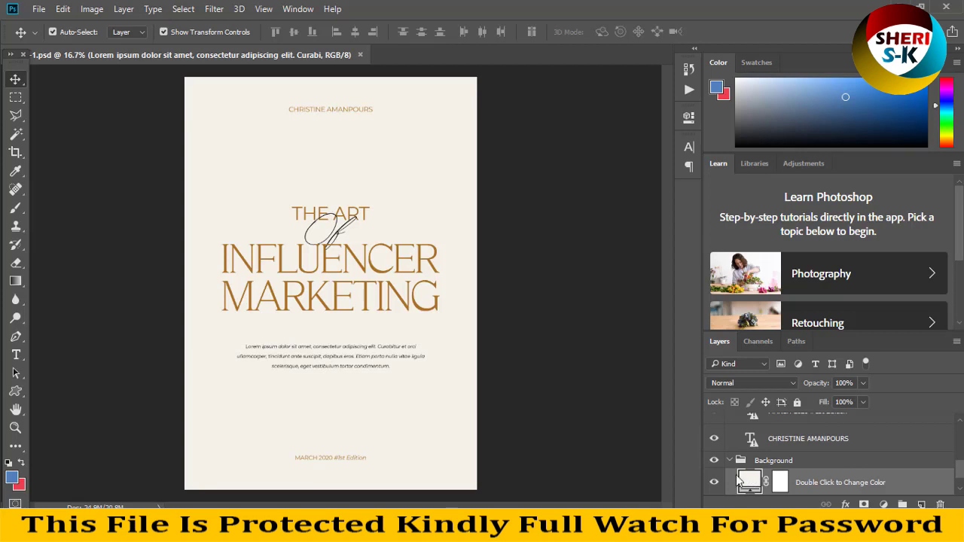
left_click(749, 482)
left_click(672, 303)
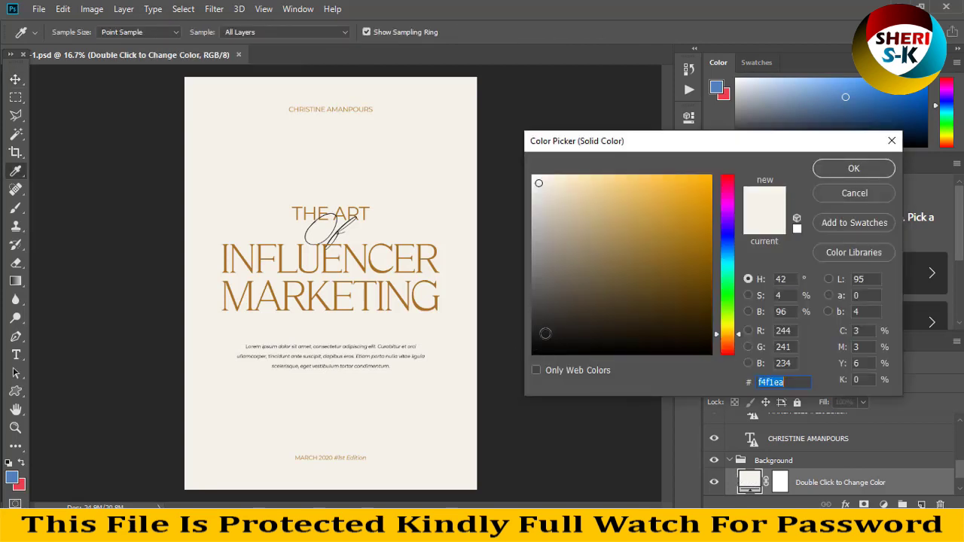
left_click(534, 355)
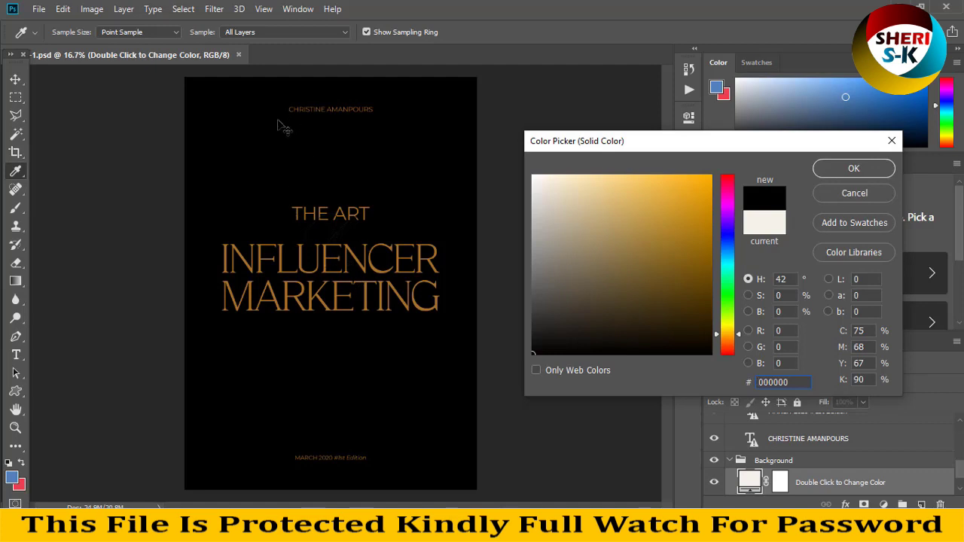
key("Return")
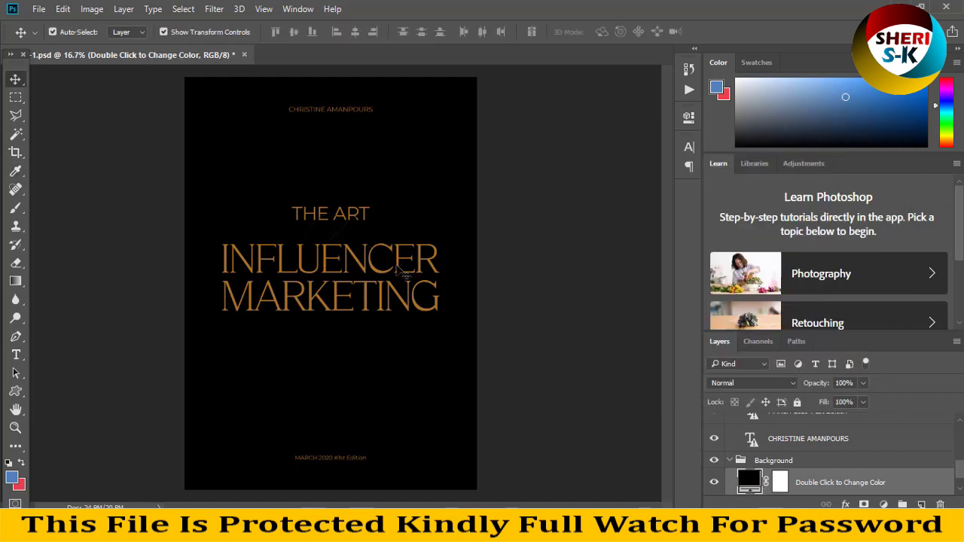
left_click(398, 268)
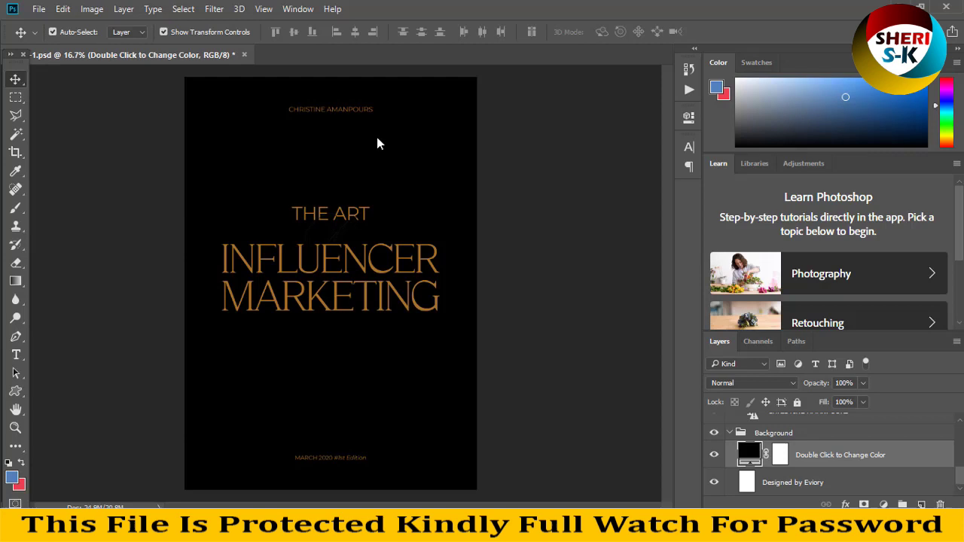
Open 8c8d06b3a043fae2c4de16597b865156.jpg, copy the photo into the Cover-1 document above the black fill layer, and close the source image
key("alt+f")
key("Escape")
key("ctrl+o")
key("Escape")
left_click_drag(422, 55, 683, 164)
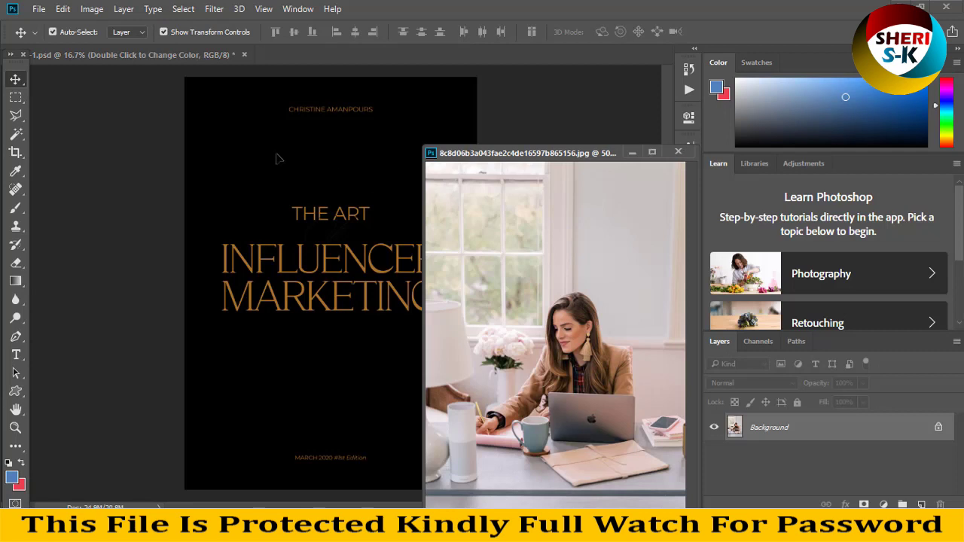
left_click_drag(276, 159, 278, 160)
key("ctrl+w")
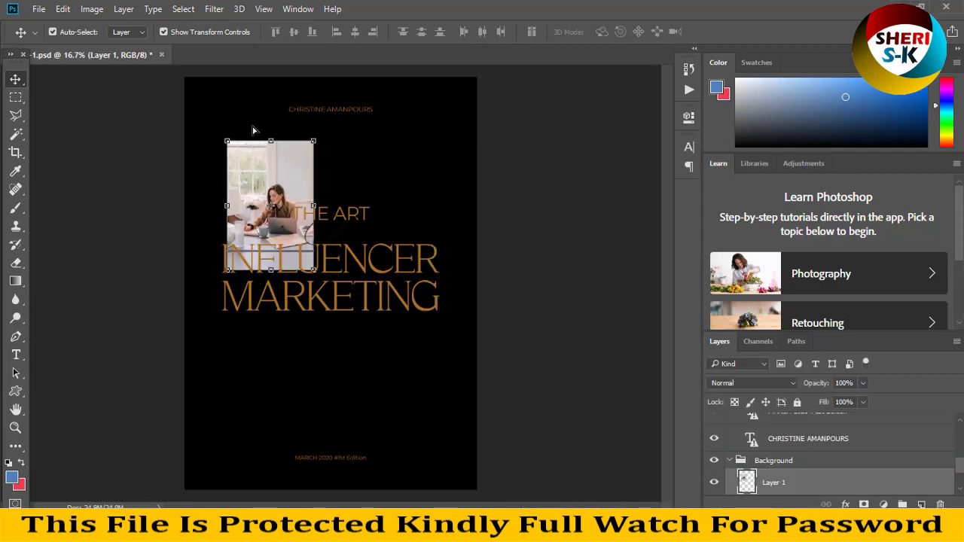
Enlarge the office photo from the page's upper-left corner until it covers the whole cover page
left_click(250, 107)
left_click_drag(293, 239, 251, 173)
left_click_drag(541, 493, 550, 495)
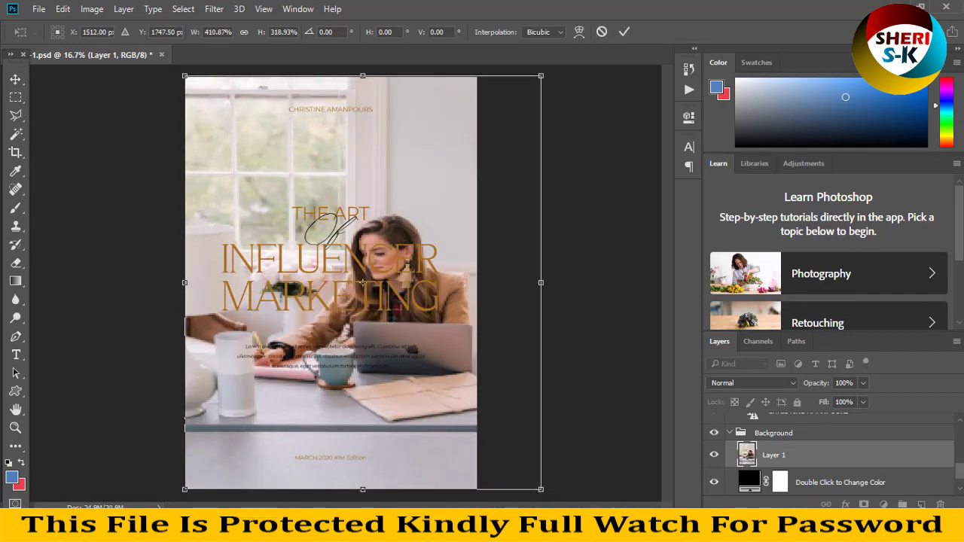
left_click_drag(540, 489, 491, 488)
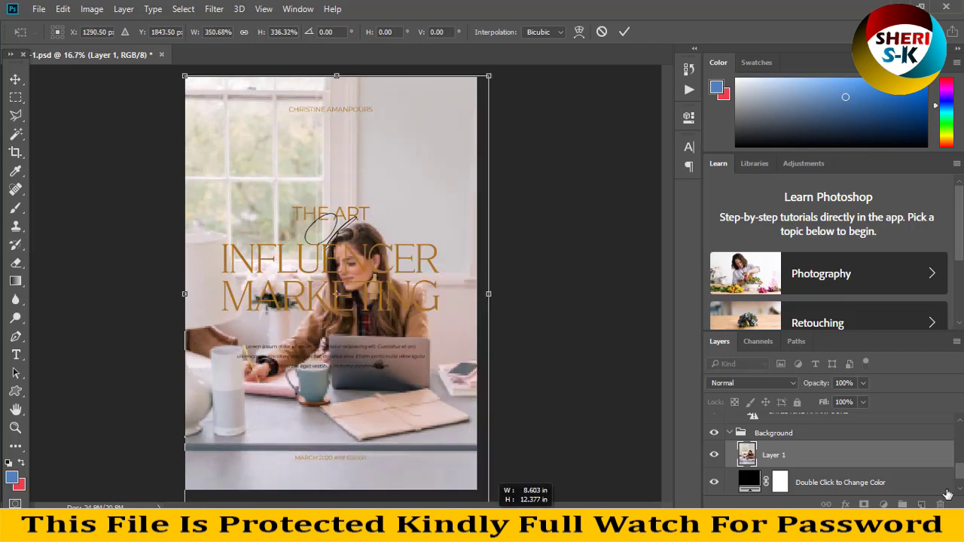
key("Return")
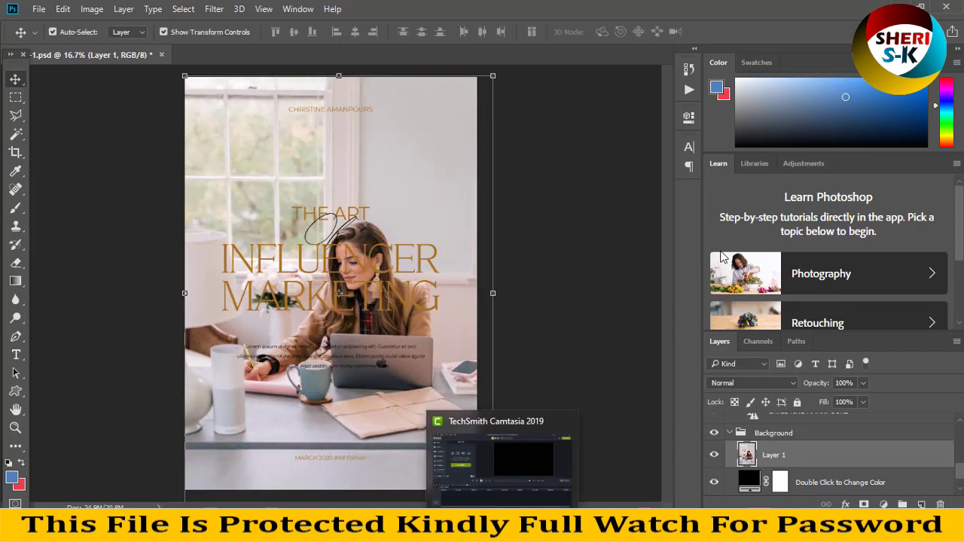
Clip the photo layer to the black color fill layer and lower its opacity to a faint, dark background image
right_click(813, 450)
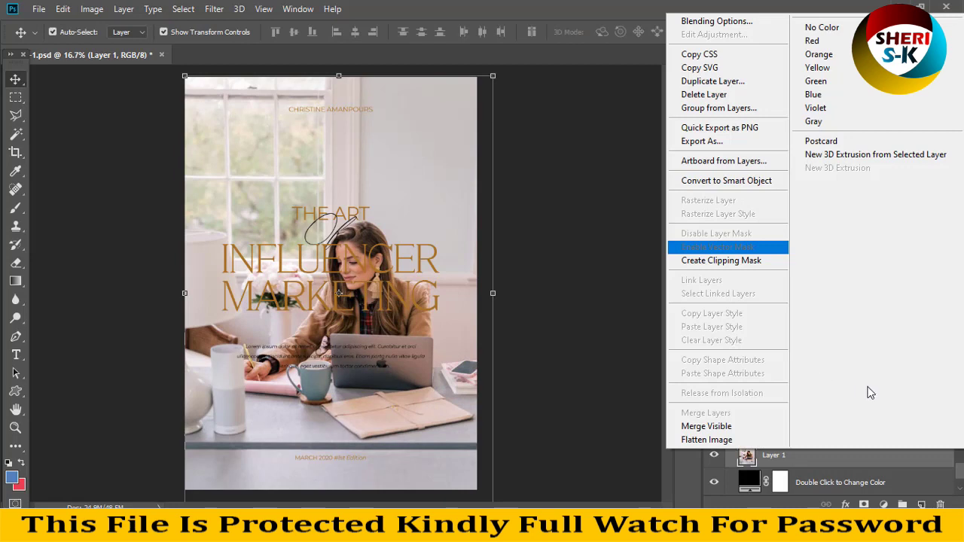
key("Down")
key("Return")
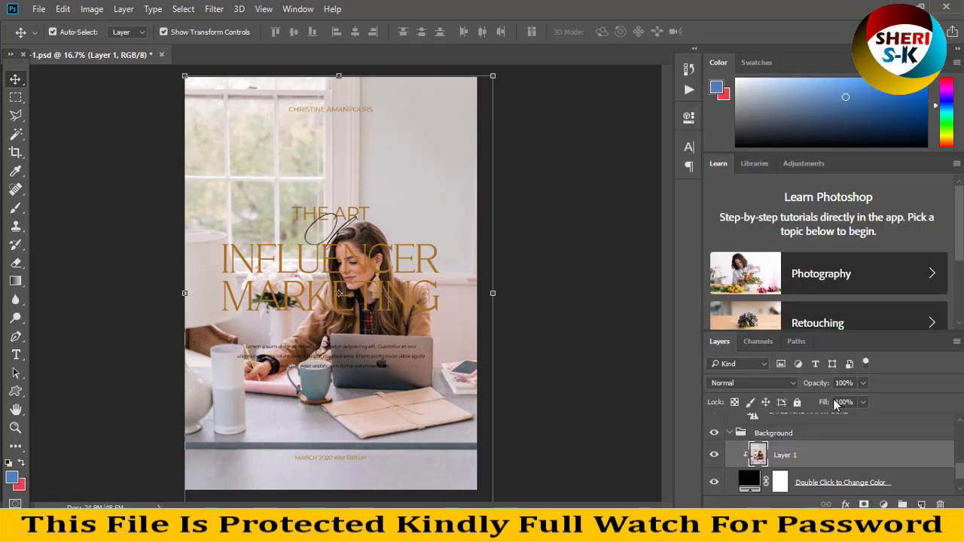
left_click(863, 383)
left_click(832, 399)
left_click_drag(824, 399, 810, 401)
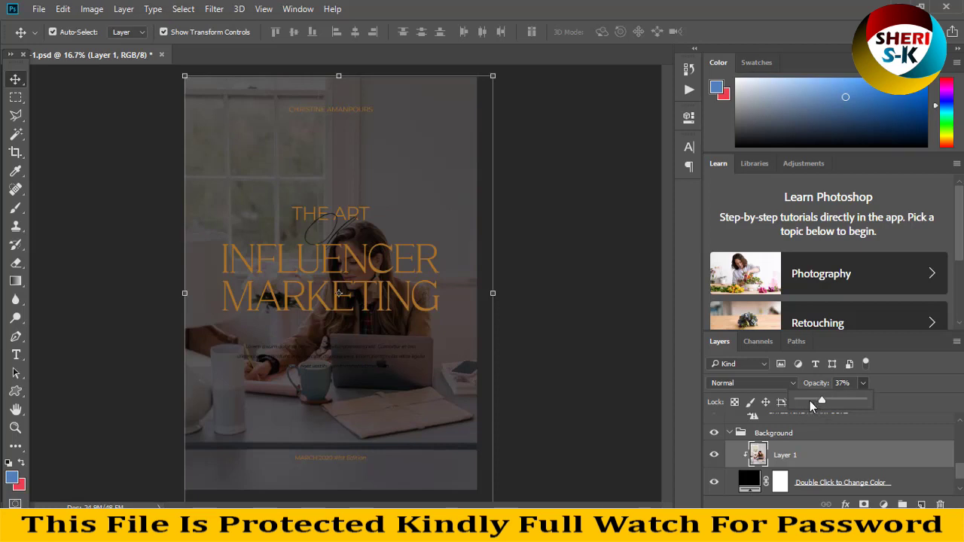
left_click(387, 151)
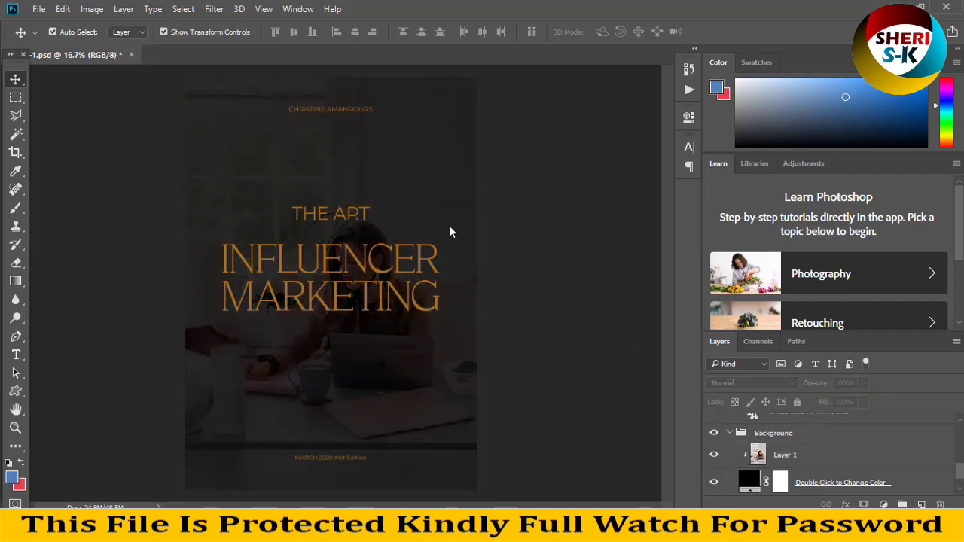
Close the Cover-1 document and open the 1-2 template from the PSD Files folder in Photoshop
key("ctrl+w")
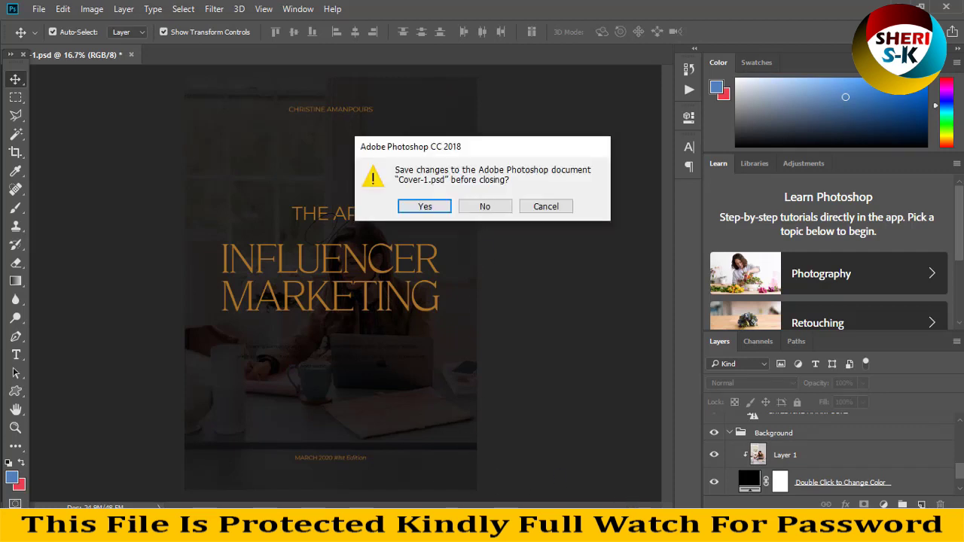
key("Return")
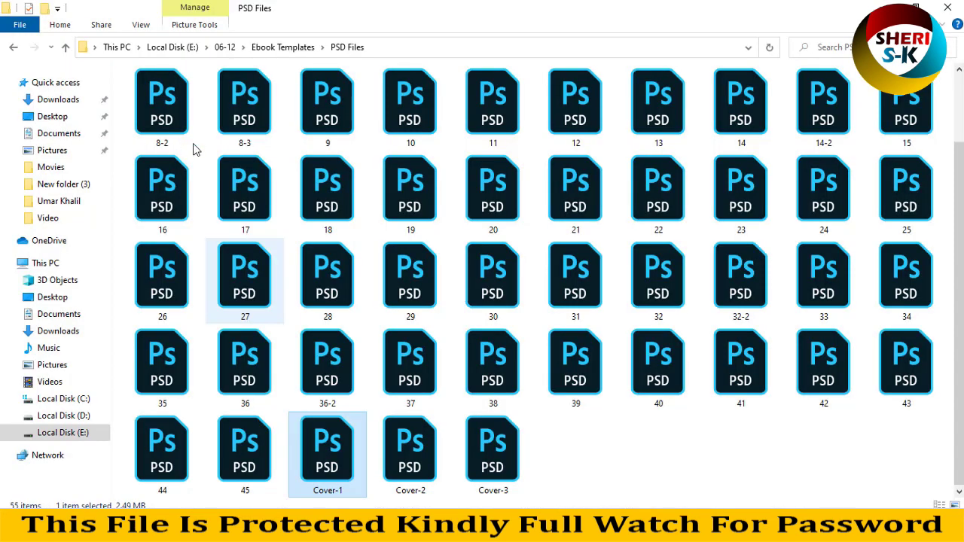
key("Up")
key("Right")
key("Right")
key("Right")
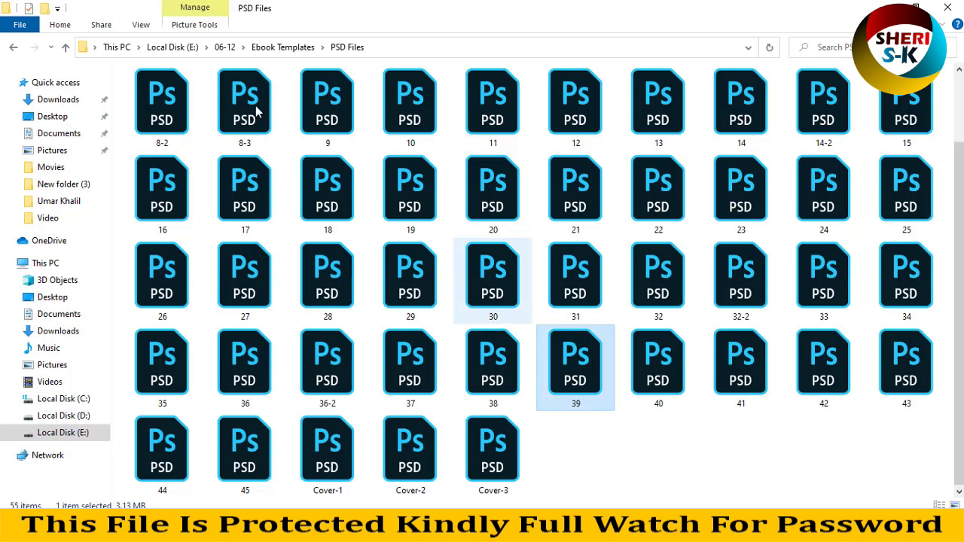
scroll(266, 109, "up", 2)
left_click(238, 112)
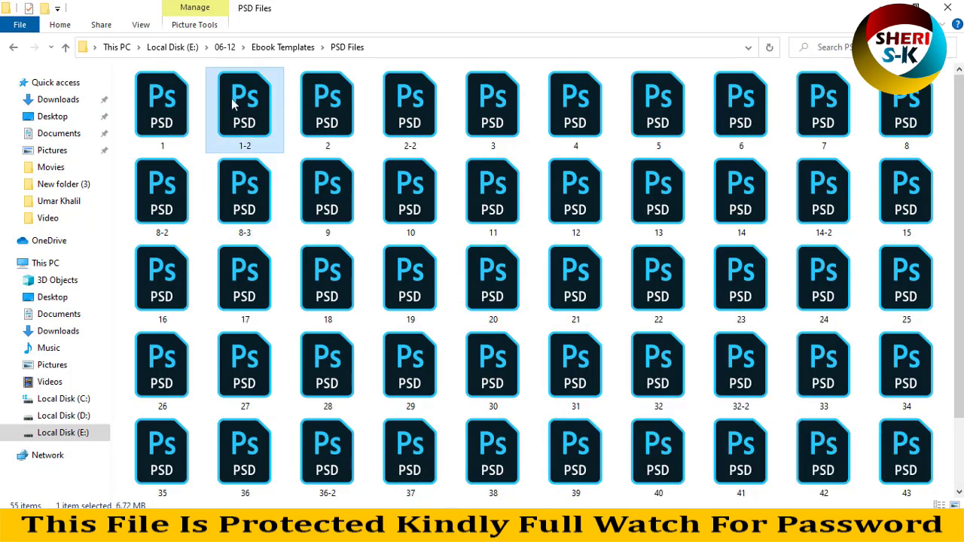
left_click_drag(233, 109, 446, 486)
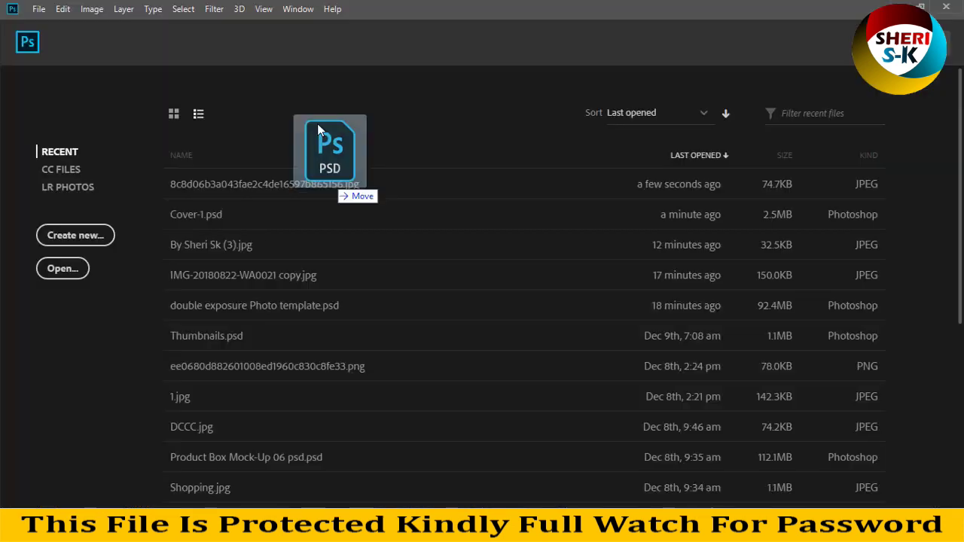
left_click_drag(317, 123, 317, 124)
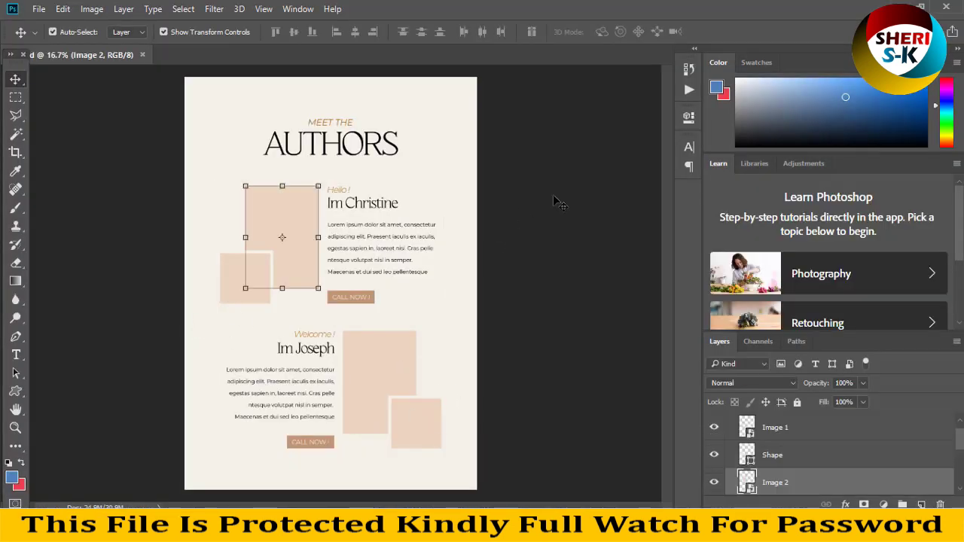
key("Return")
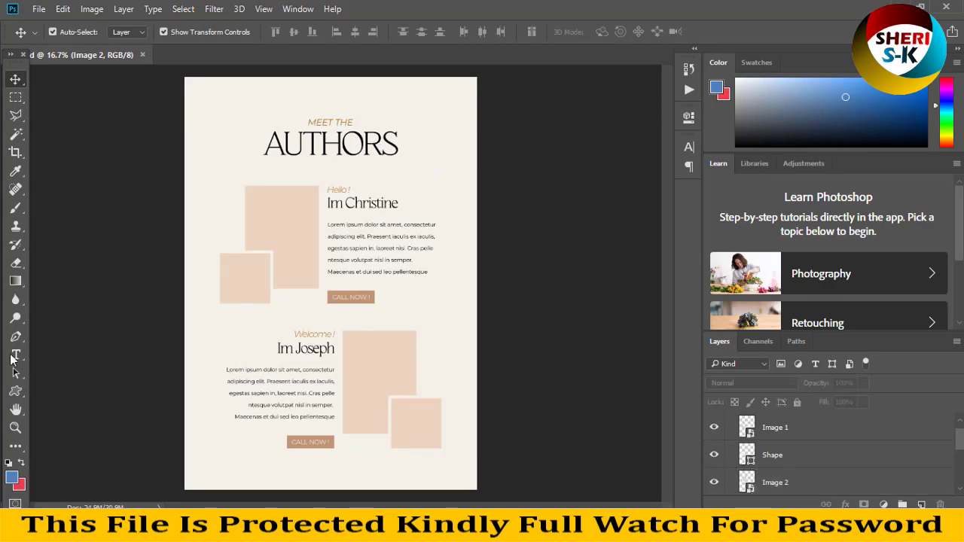
left_click(11, 356)
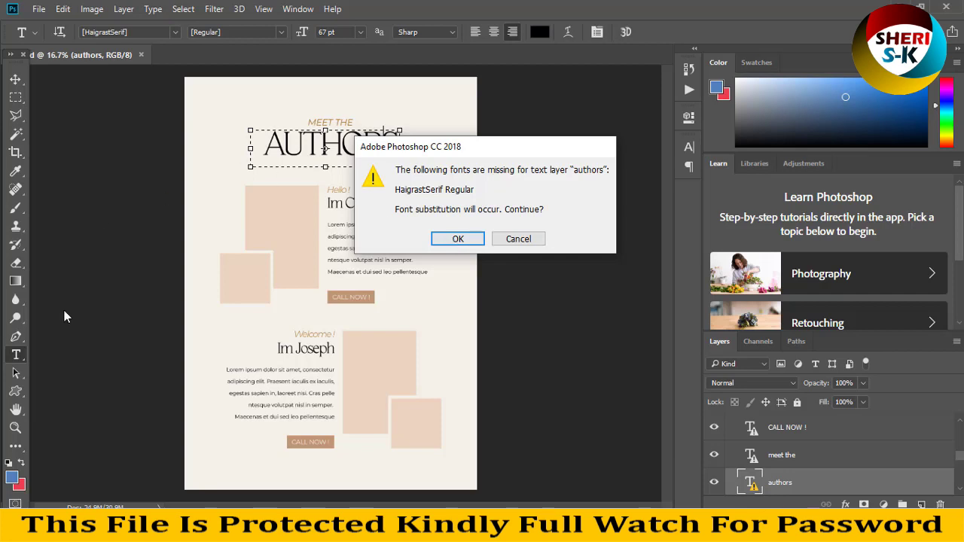
key("Return")
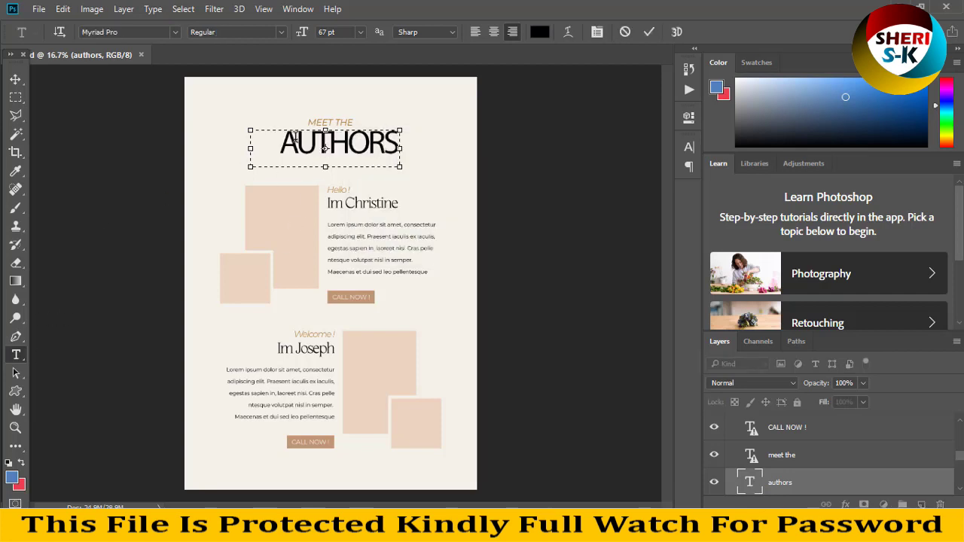
key("ctrl+a")
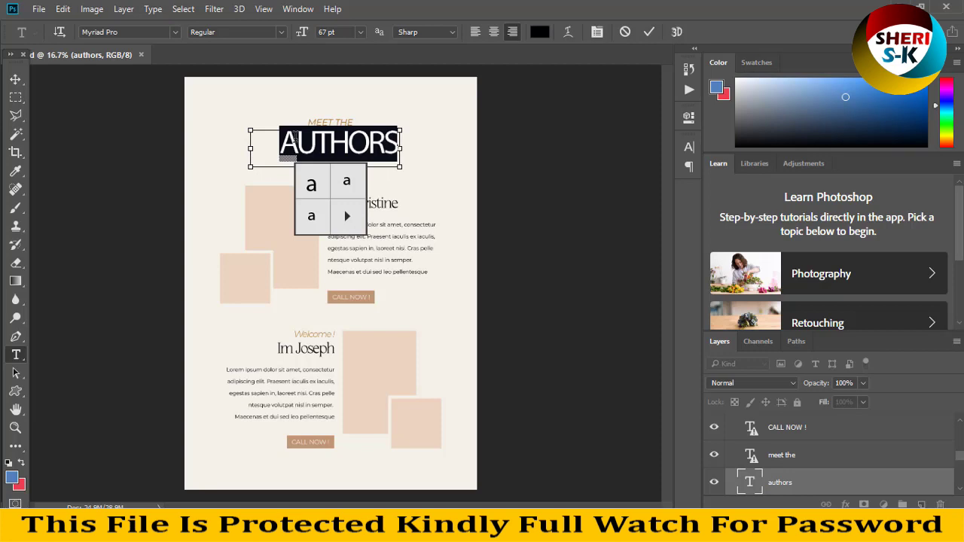
type("S")
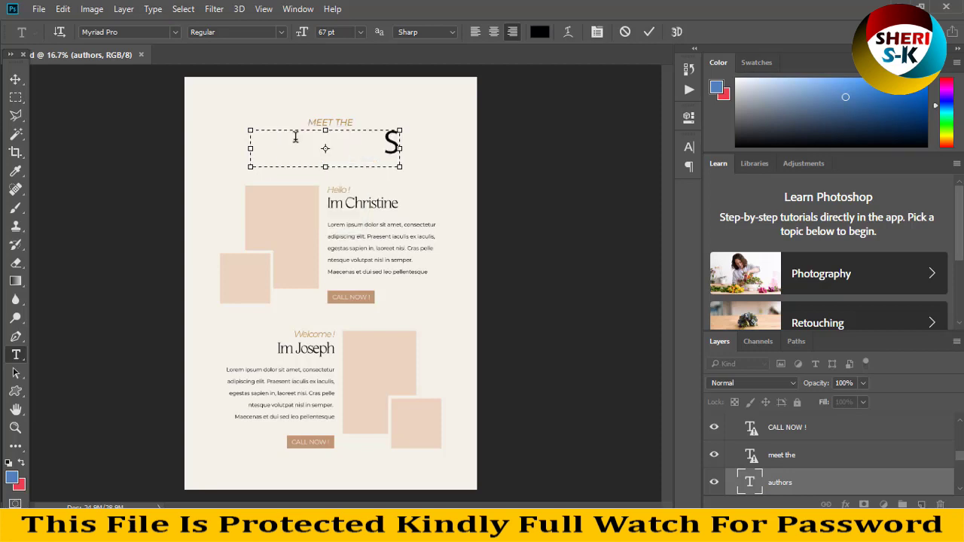
type("HERI")
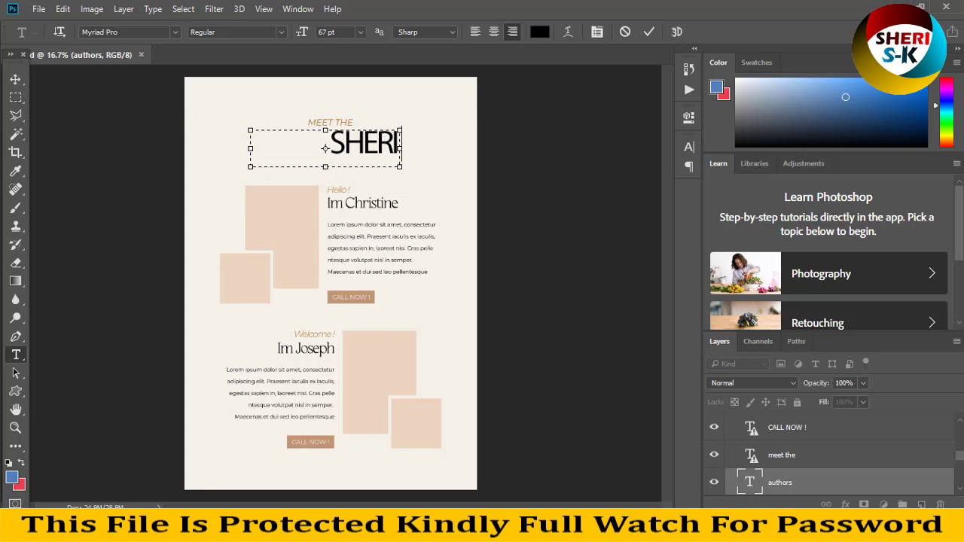
type(" SK")
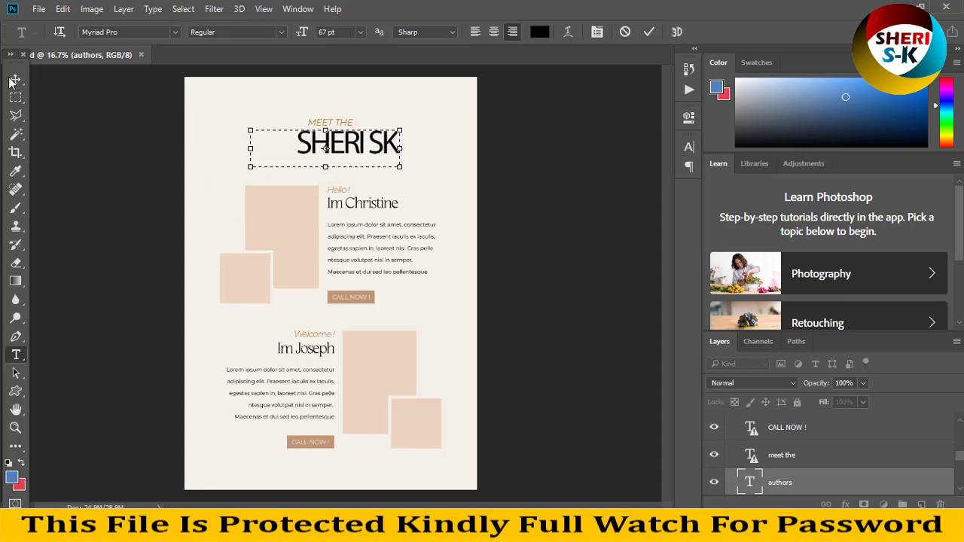
Move the SHERI SK heading so it is centered beneath the MEET THE line
left_click(15, 94)
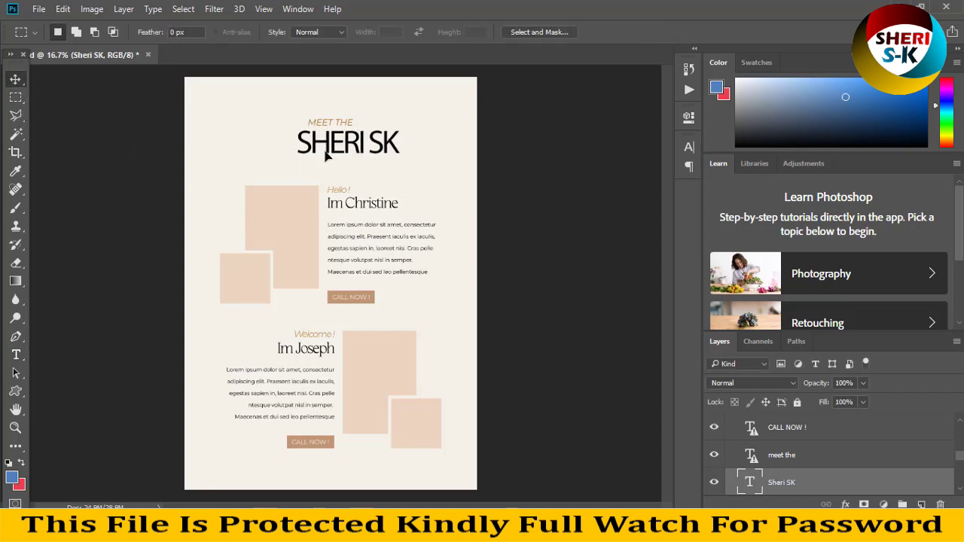
key("v")
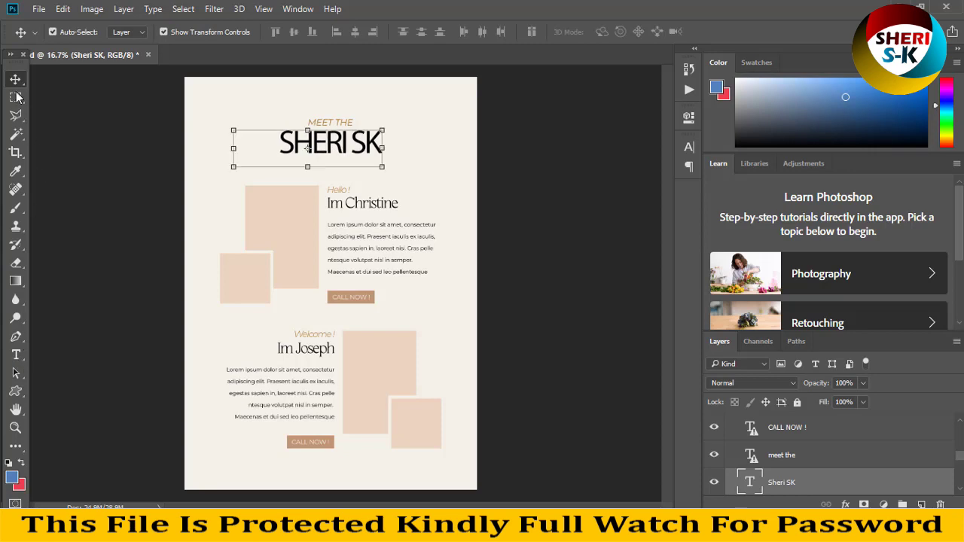
key("m")
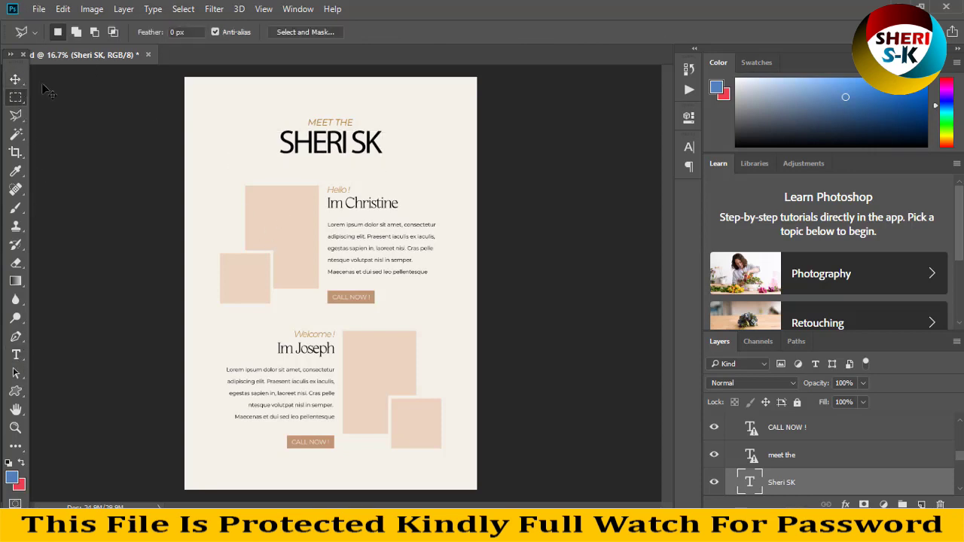
key("v")
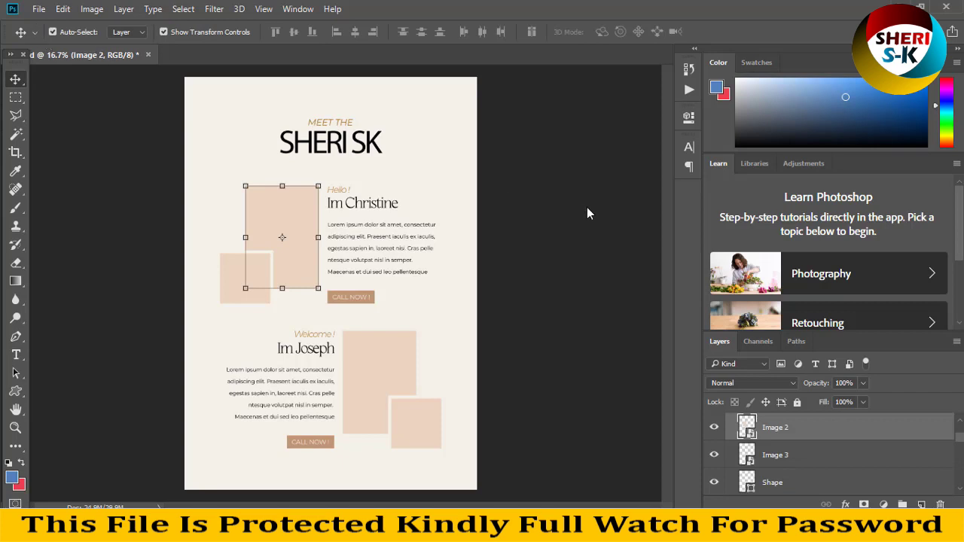
Open 1.jpg, copy the portrait into the template above the Image 2 layer, and close the source image
key("alt+f")
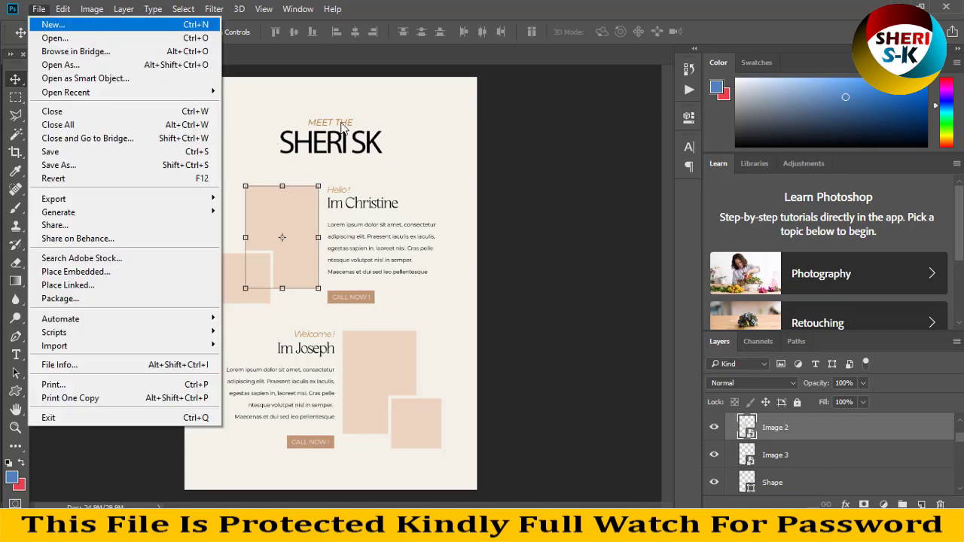
key("o")
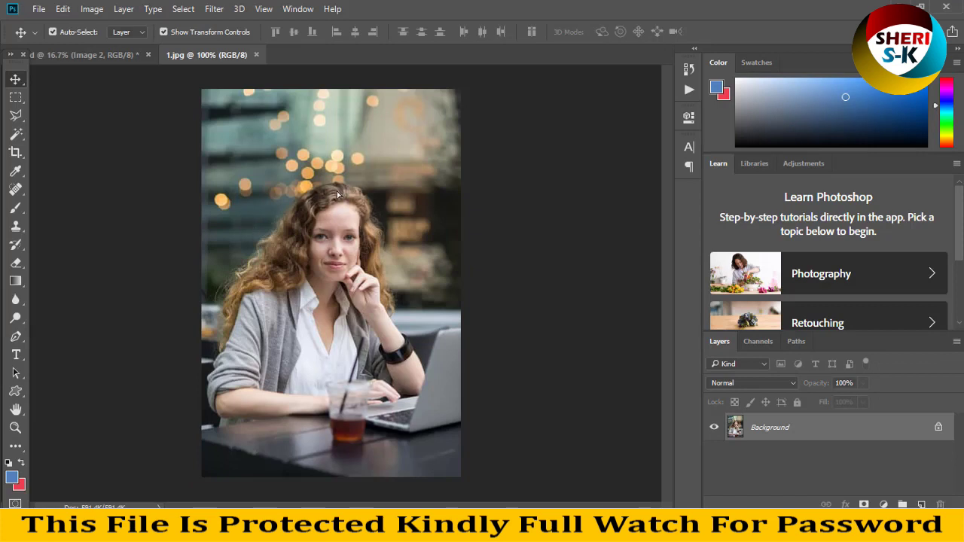
left_click_drag(214, 55, 419, 152)
left_click_drag(618, 165, 264, 192)
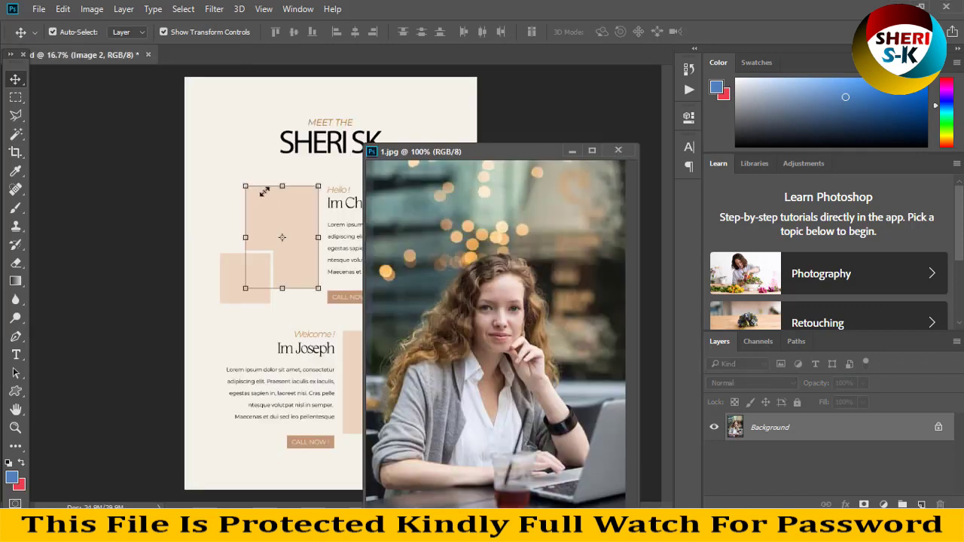
left_click(300, 171)
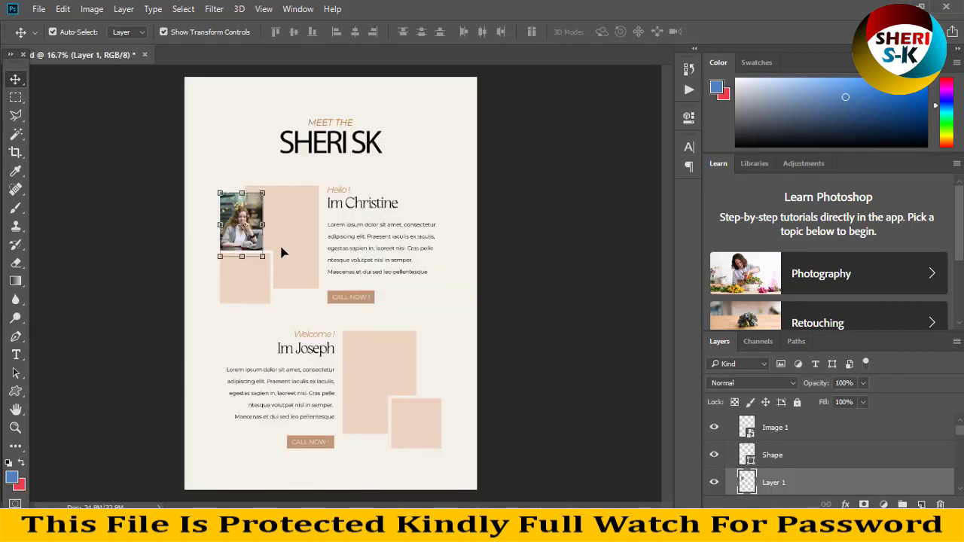
Enlarge the portrait to about 191% over the large upper placeholder and clip it to the Image 2 layer
left_click_drag(262, 193, 285, 160)
left_click_drag(282, 216, 343, 244)
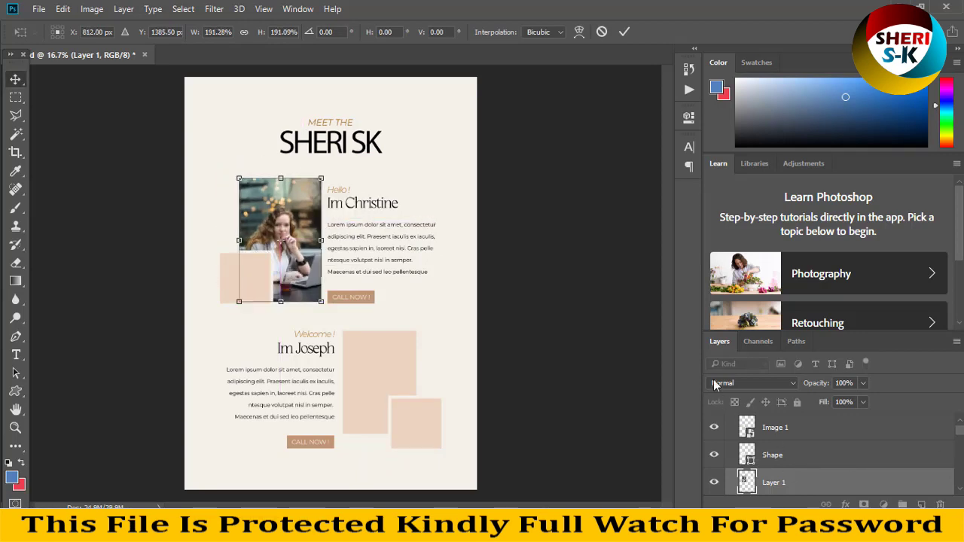
key("Return")
right_click(791, 453)
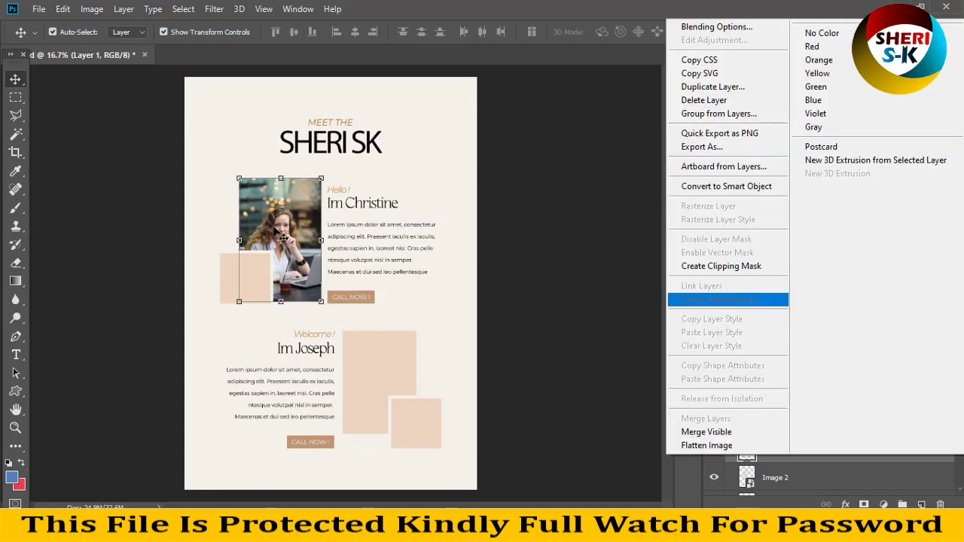
left_click(721, 266)
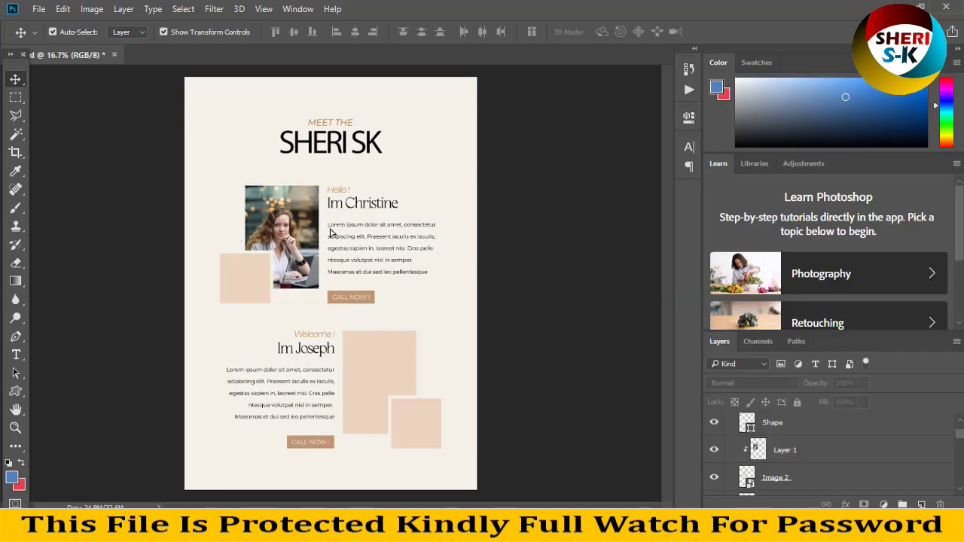
Select the clipped portrait and the Image 2 placeholder beneath it to examine their layers
left_click(271, 218)
mouse_move(293, 216)
left_mouse_down()
mouse_move(317, 230)
mouse_move(293, 215)
left_mouse_up()
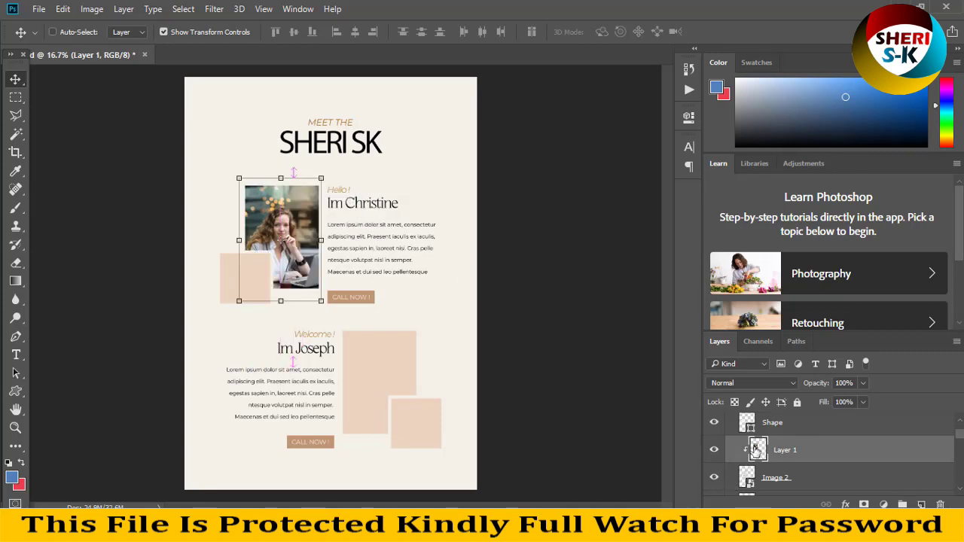
scroll(755, 450, "down", 1)
left_click(298, 217)
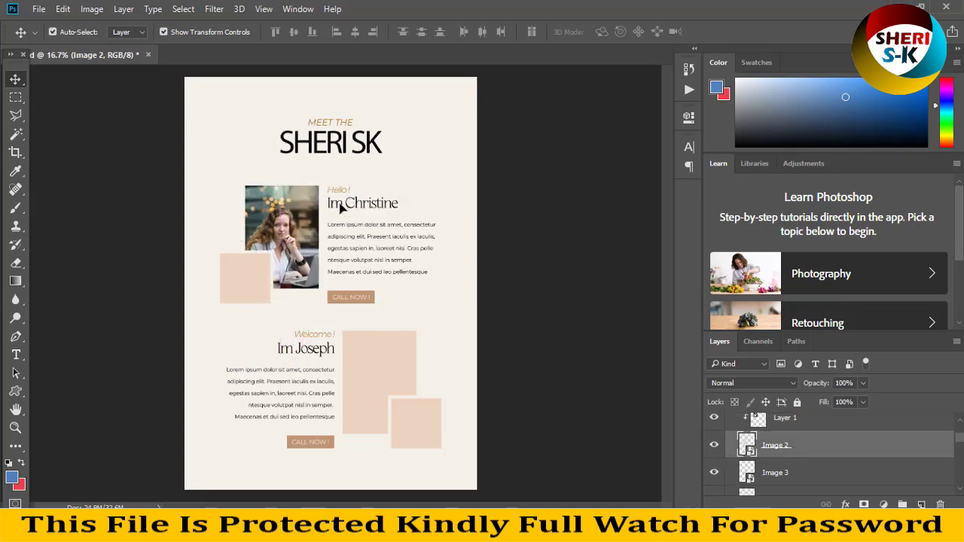
double_click(340, 208)
left_click(38, 9)
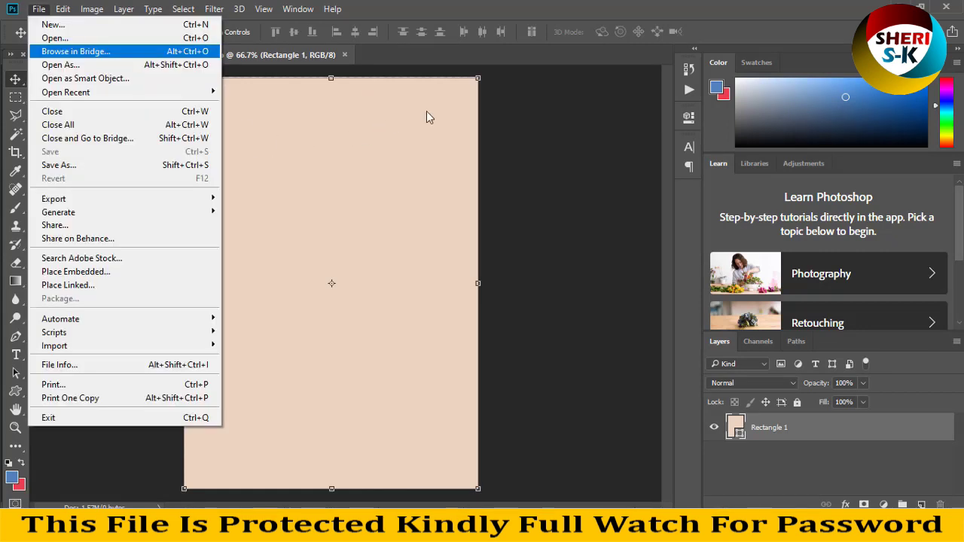
key("ctrl+o")
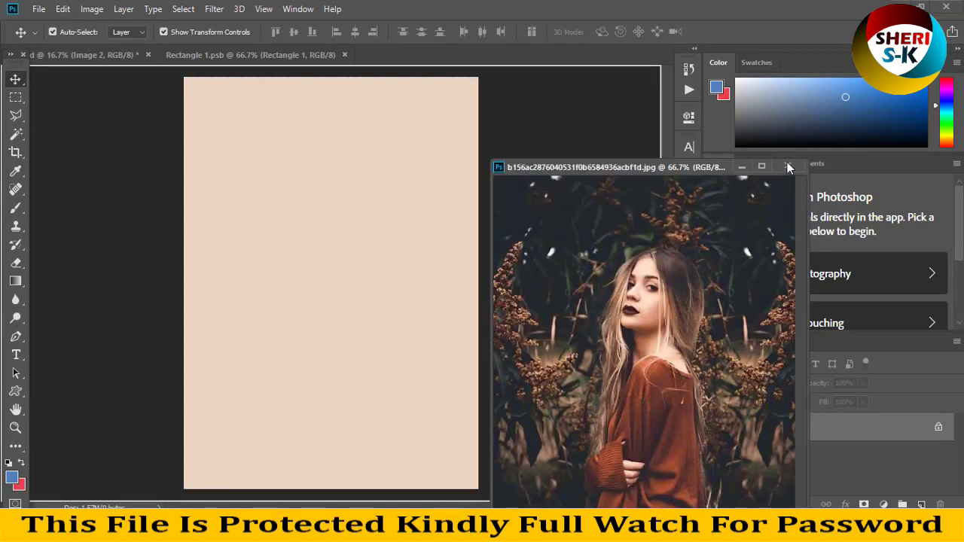
left_click_drag(603, 301, 285, 130)
key("ctrl+w")
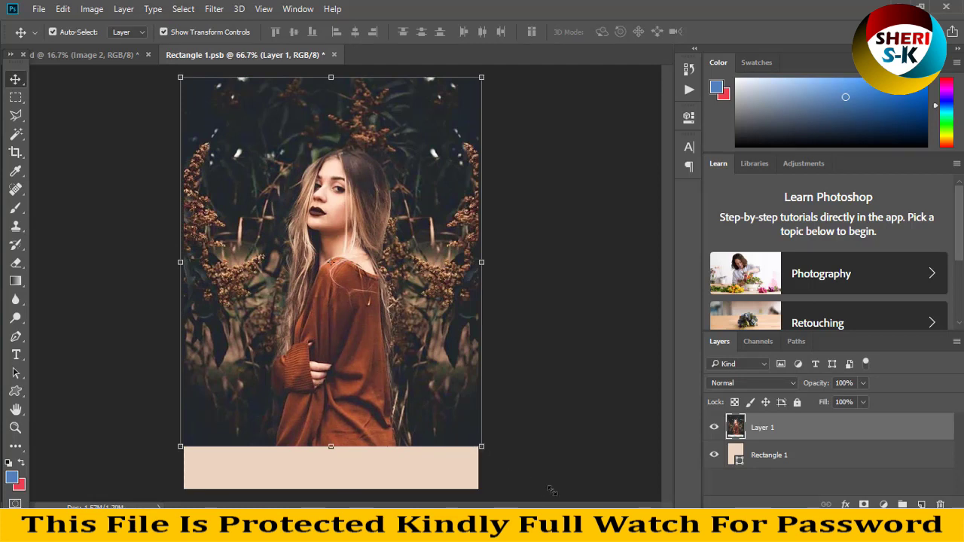
Enlarge the copied photo to cover the whole Rectangle 1.psb canvas, then save and close the smart object
left_click_drag(482, 446, 536, 478)
key("Return")
key("Return")
key("ctrl+s")
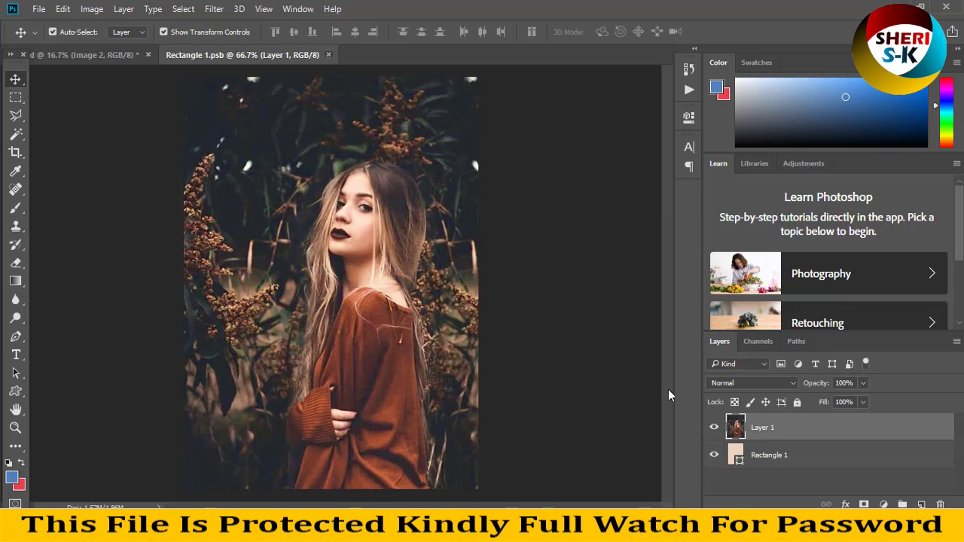
key("ctrl+w")
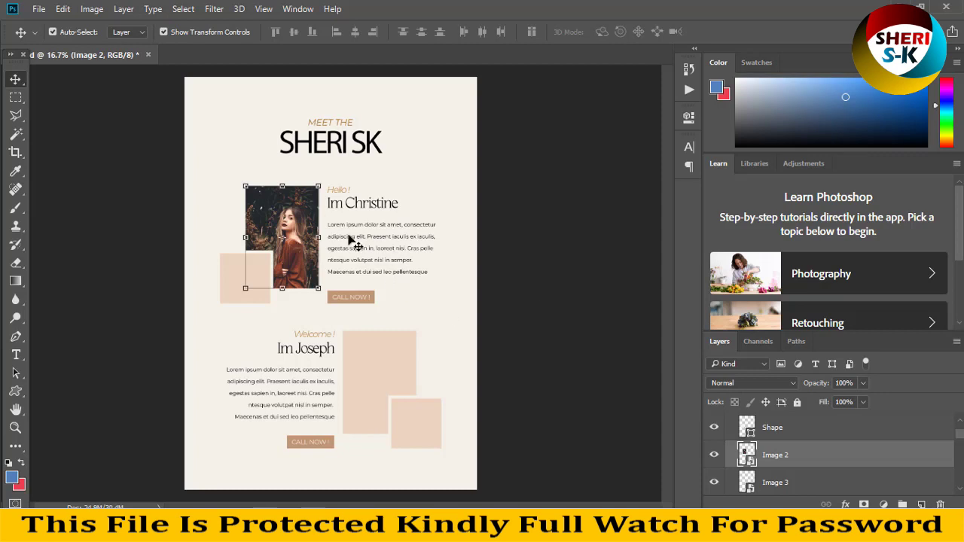
Open the contents of the small square Image 1 smart object and open the photo 11.jpg
left_click(348, 235)
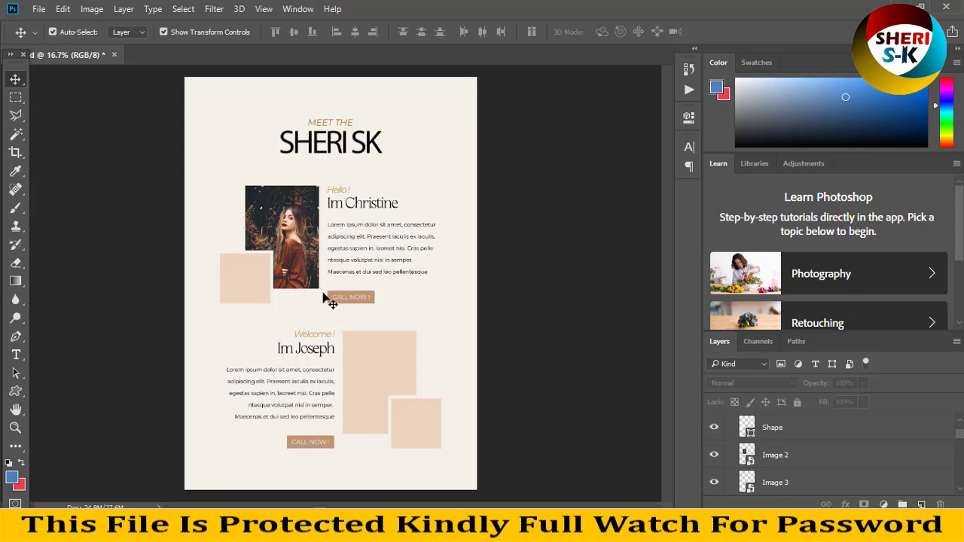
left_click(252, 281)
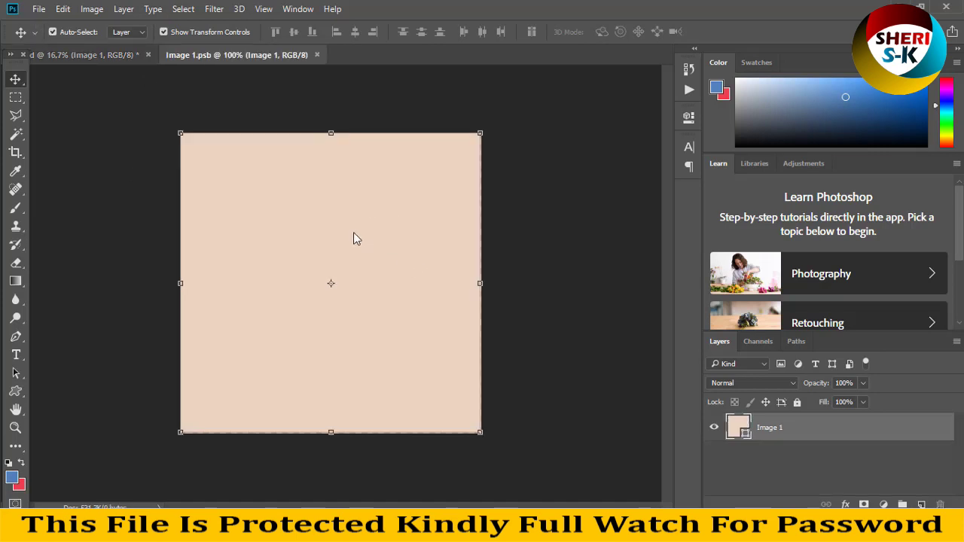
key("alt+f")
key("Down")
key("Return")
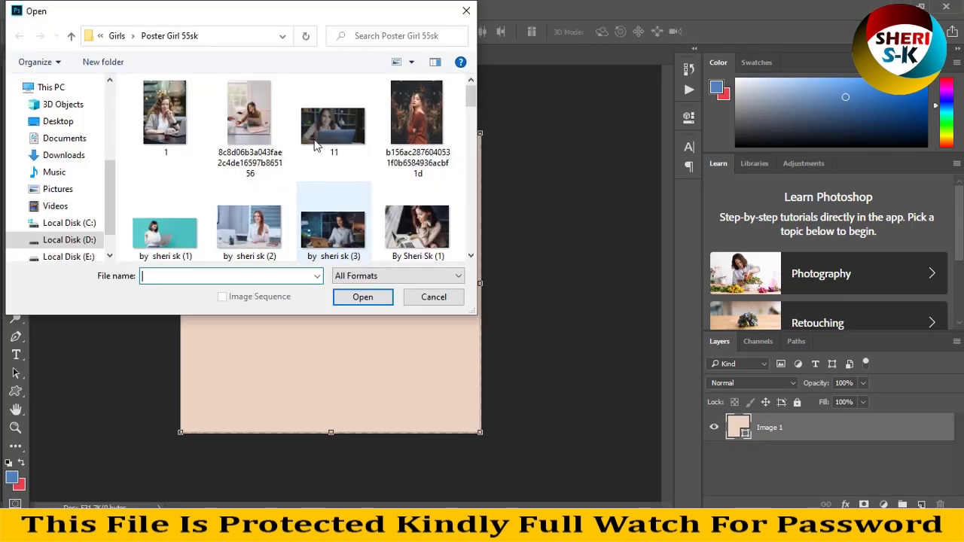
left_click(333, 230)
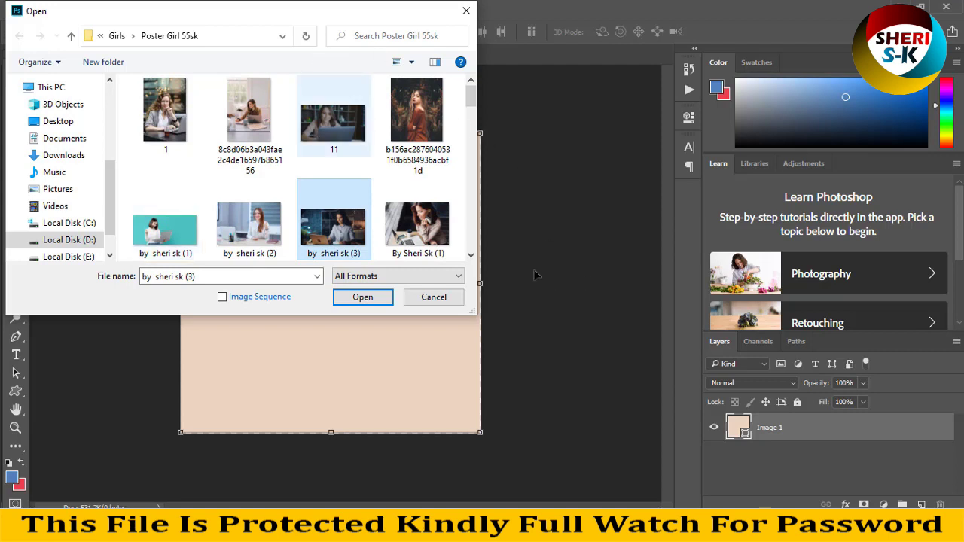
double_click(334, 122)
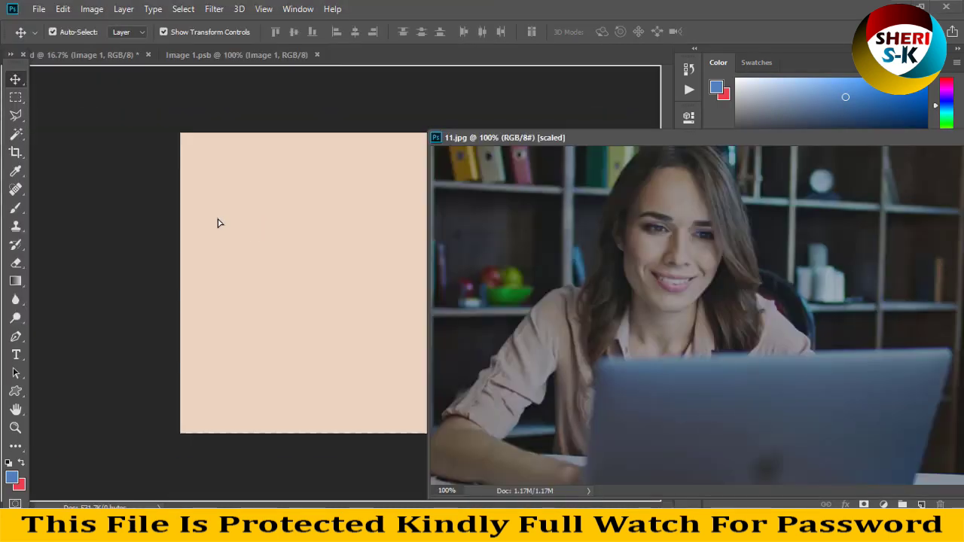
Copy the 11.jpg portrait into Image 1.psb with the woman framed in the square, save it, and close the source photo
left_click_drag(217, 221, 199, 205)
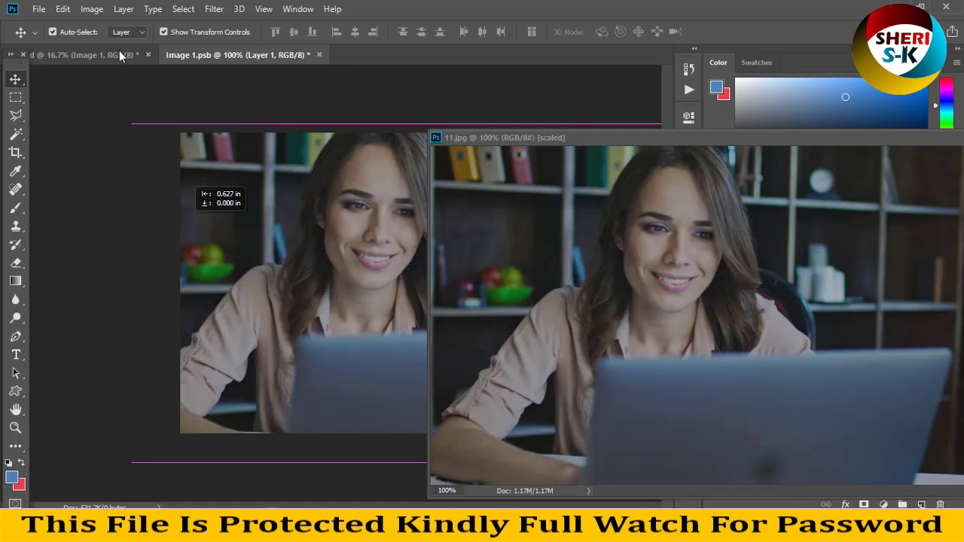
key("ctrl+s")
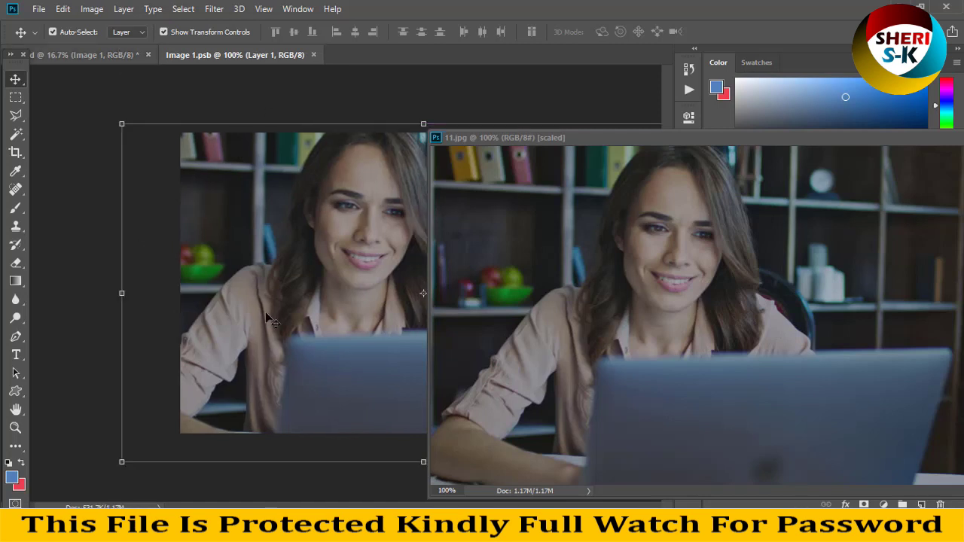
key("ctrl+Tab")
left_click(374, 367)
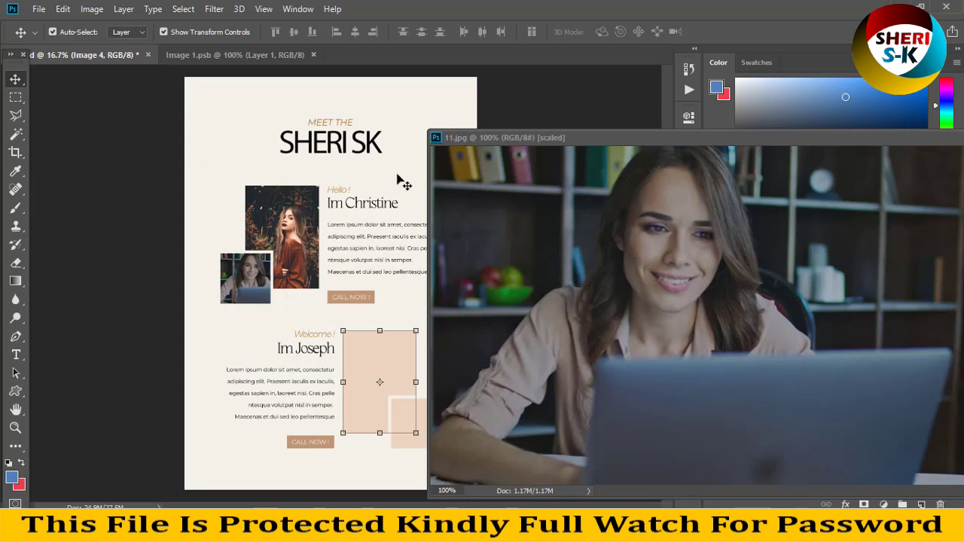
left_click_drag(518, 143, 517, 162)
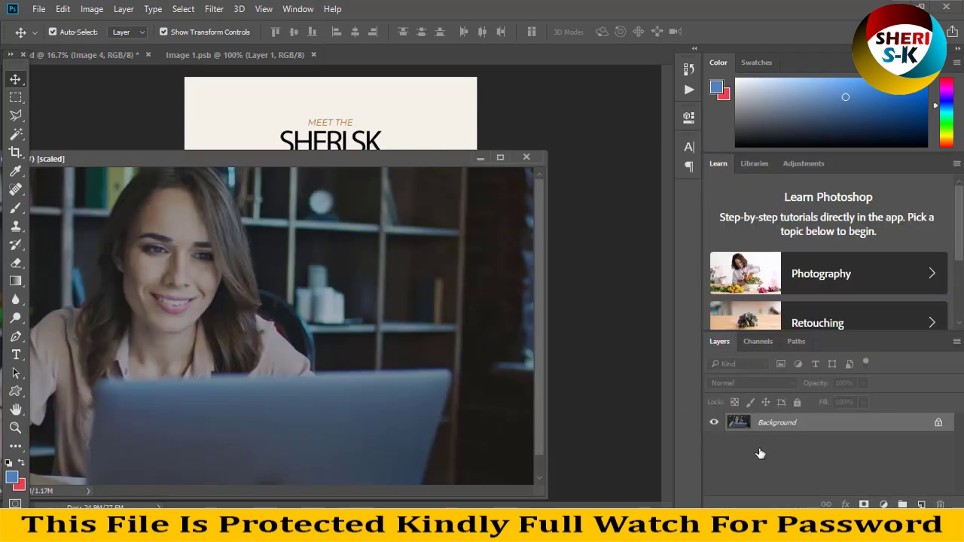
left_click(757, 488)
Add a Gradient Overlay to the Double Click to Change Color layer and show its gradient presets beside the template
left_click(380, 382)
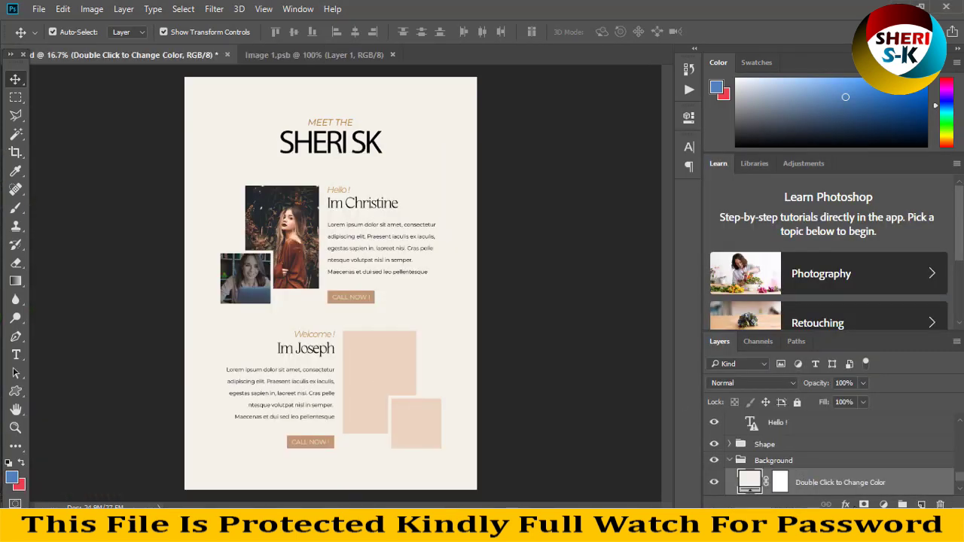
scroll(852, 440, "down", 1)
left_click(845, 505)
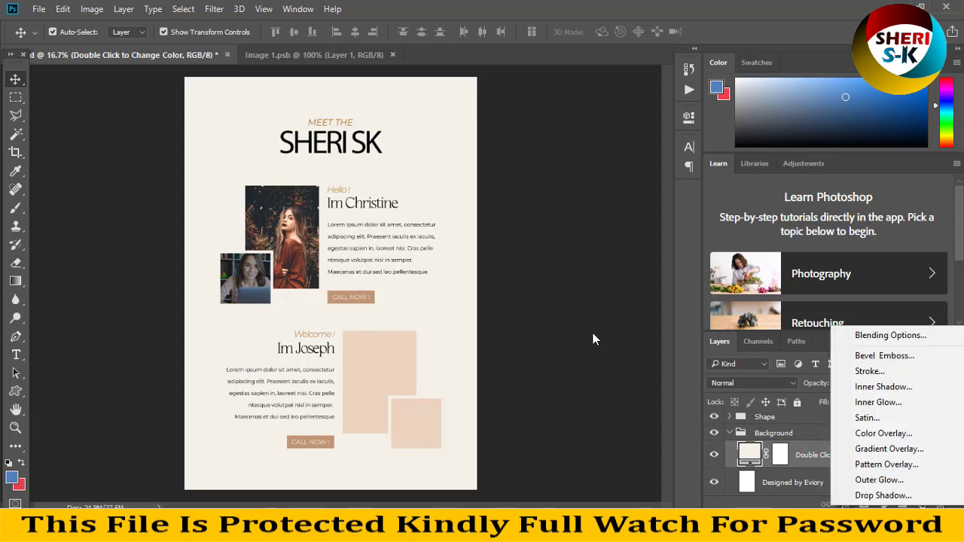
left_click(396, 238)
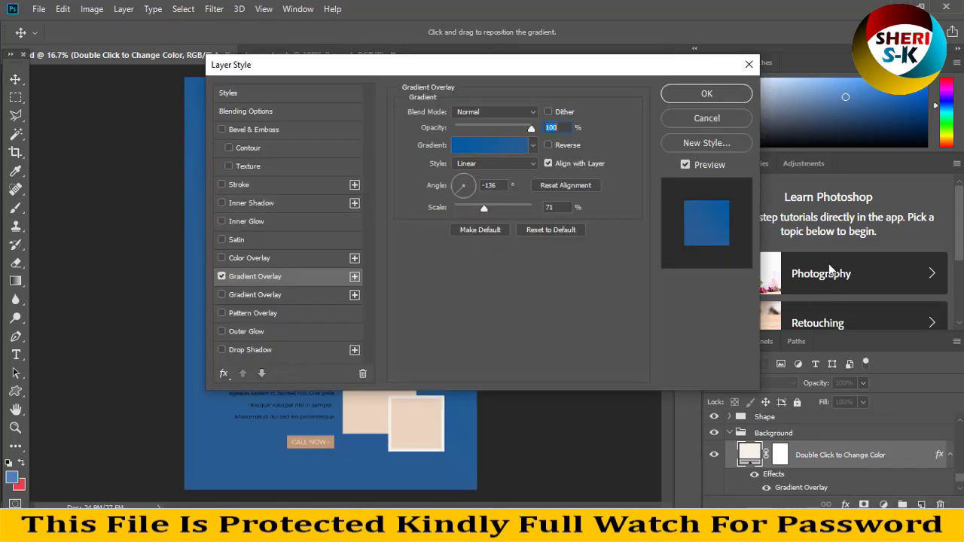
left_click_drag(453, 70, 738, 117)
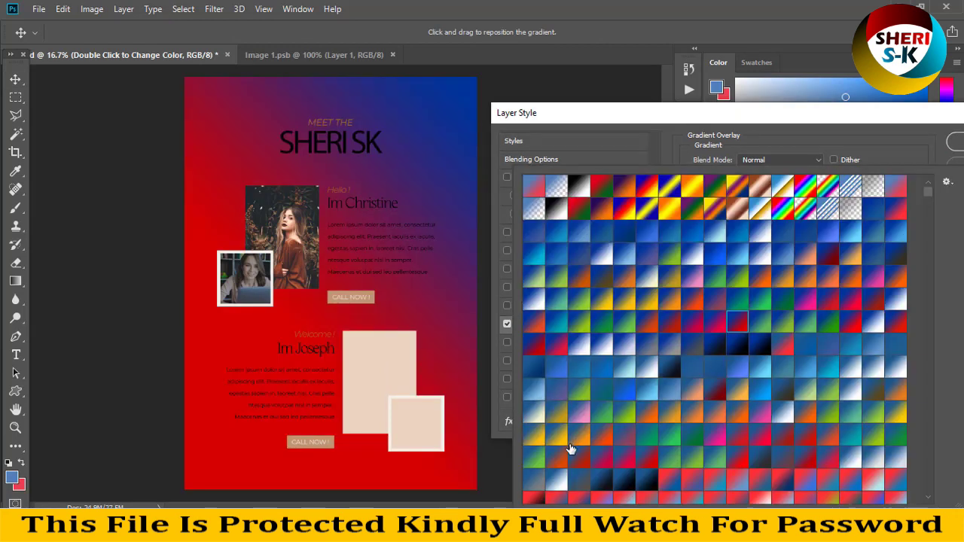
Try several blue, blue-to-black and red gradient presets on the template background
left_click(570, 450)
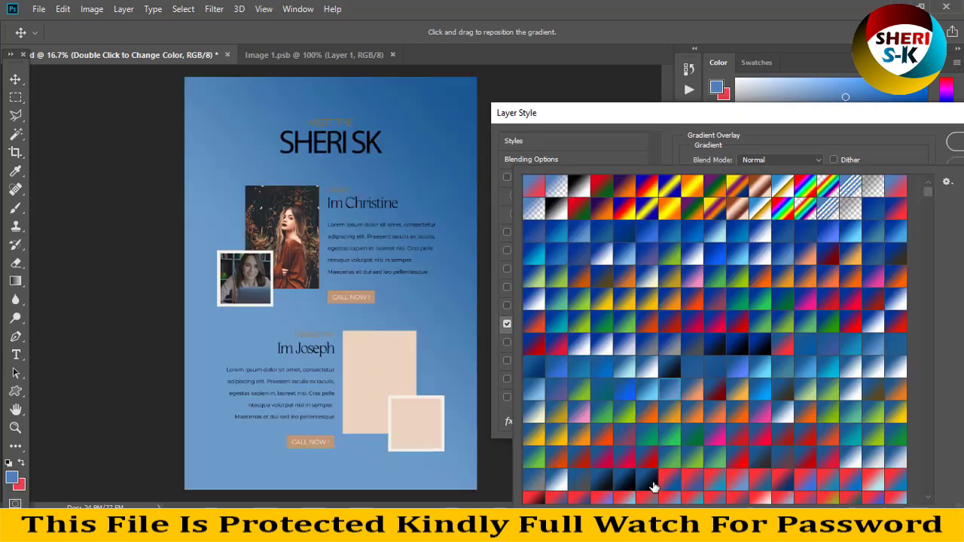
scroll(640, 452, "down", 3)
left_click(647, 412)
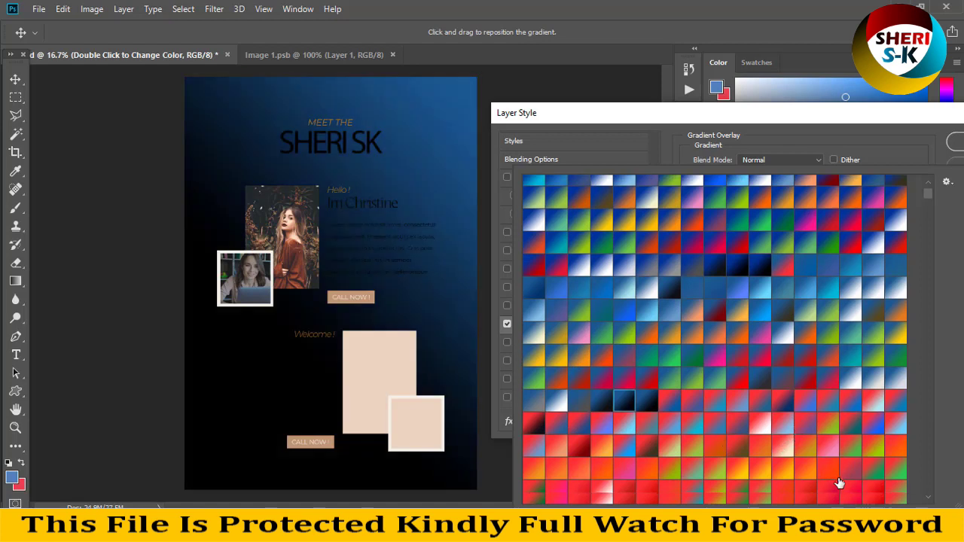
scroll(839, 484, "down", 1)
left_click(737, 458)
left_click(883, 429)
scroll(883, 431, "down", 1)
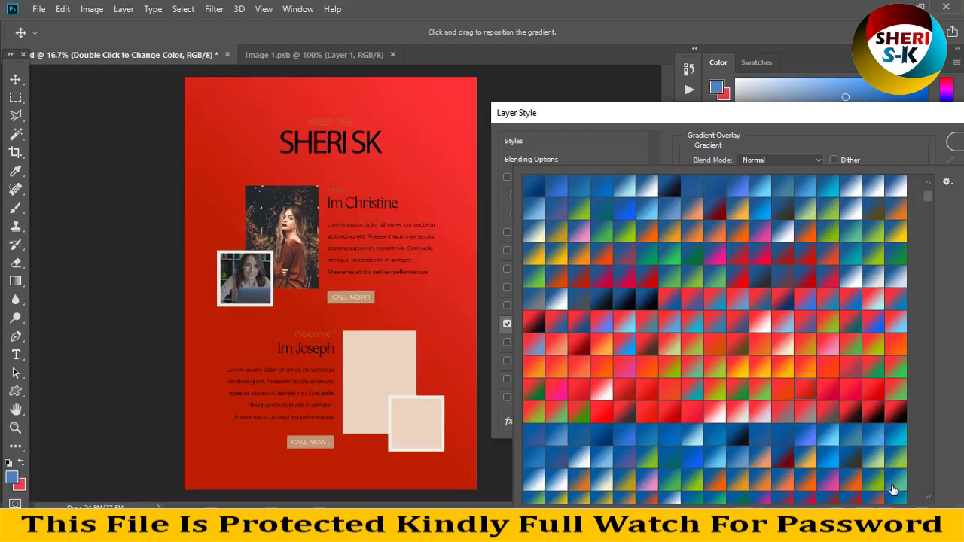
left_click(897, 493)
key("Down")
key("Left")
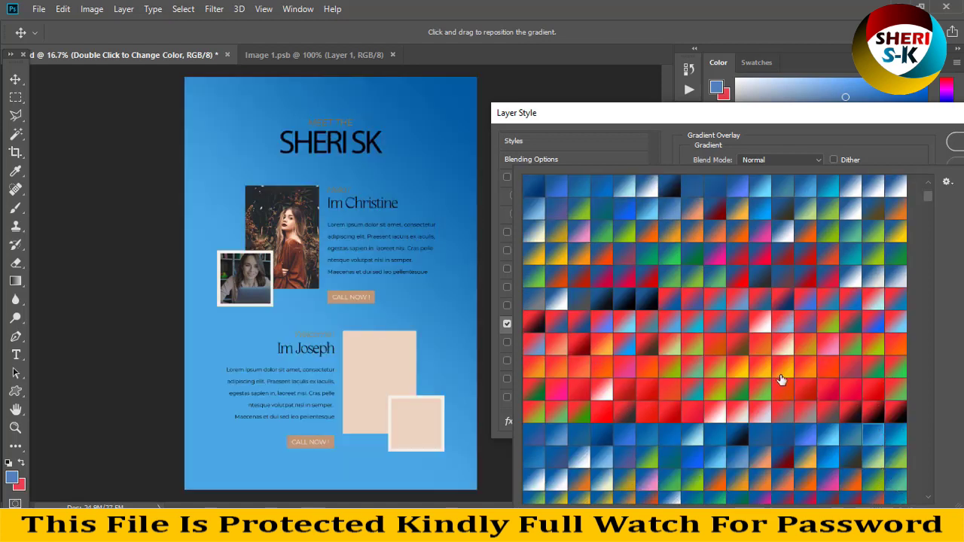
Apply the blue-to-teal gradient preset to the background layer's Gradient Overlay
key("Right")
key("Down")
key("Down")
key("Down")
key("Return")
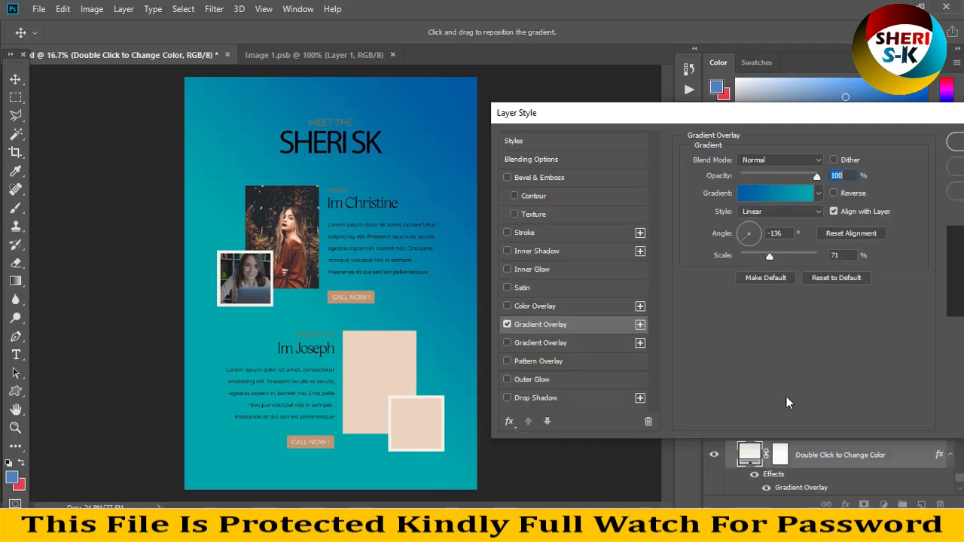
key("Return")
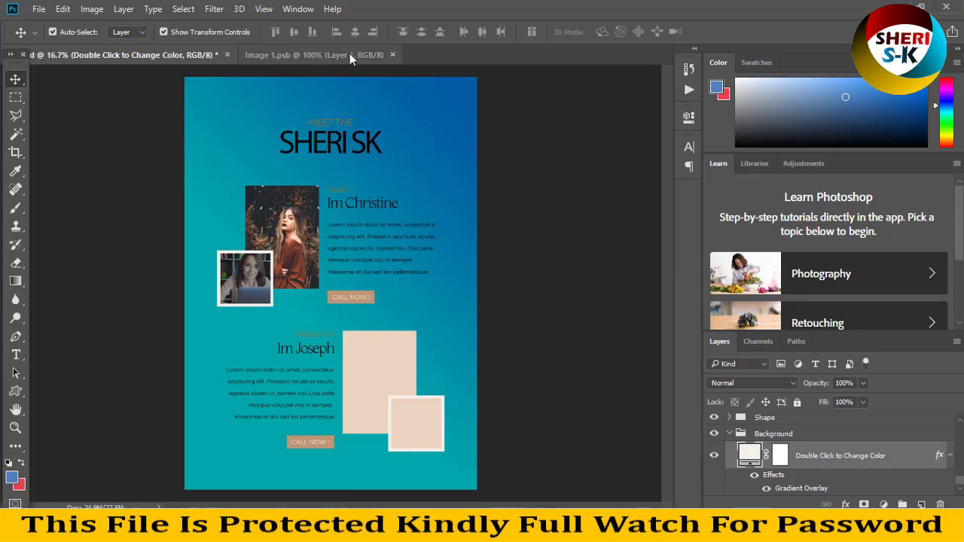
Close Image 1.psb, close 1-2.psd without saving, and switch to the PSD Files folder in File Explorer
left_click(205, 85)
left_click(200, 57)
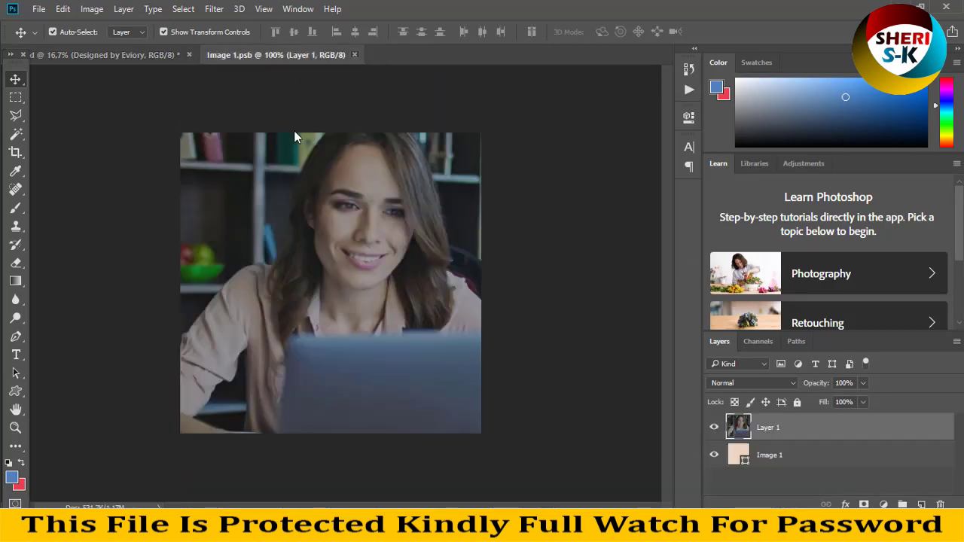
key("ctrl+w")
key("ctrl+w")
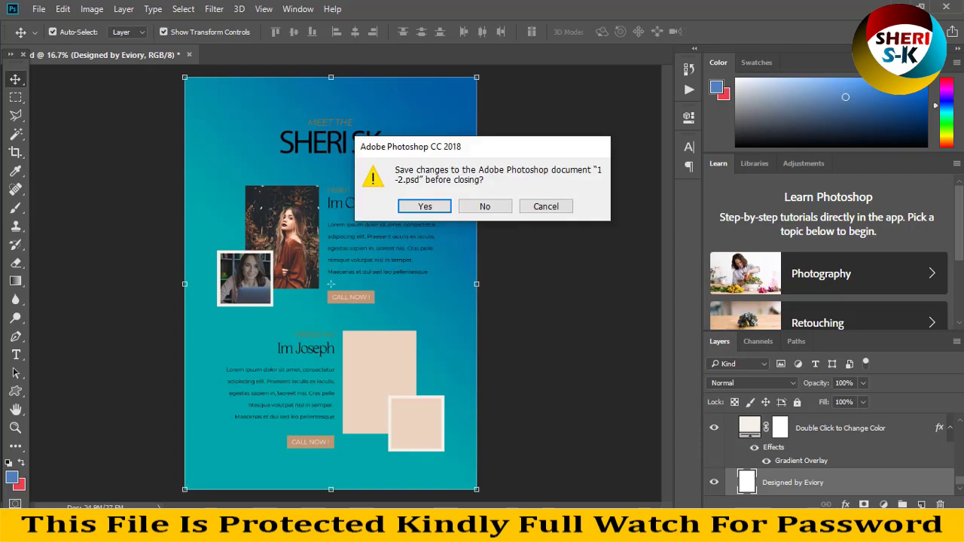
key("n")
key("alt+Tab")
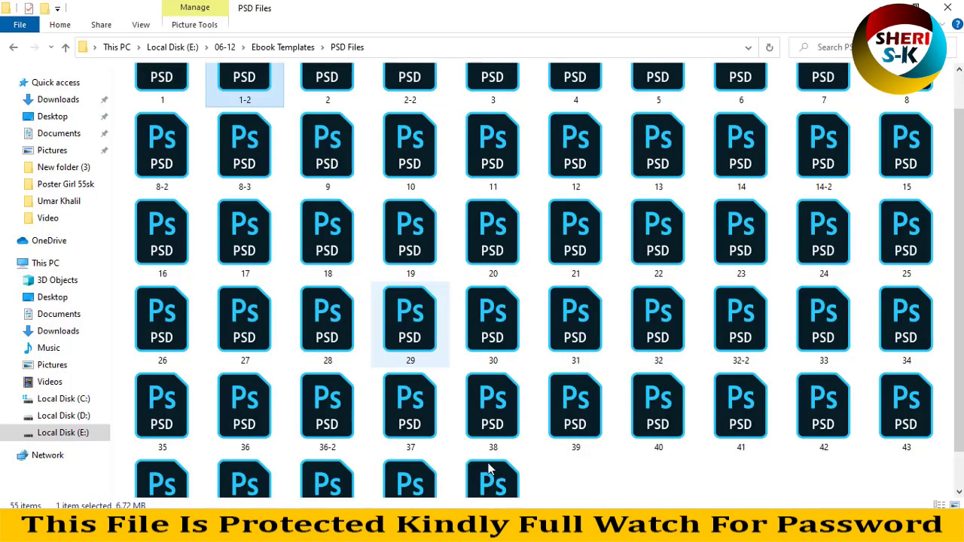
Open Cover-3 from the end of the PSD Files folder in Windows Photo Viewer
scroll(489, 468, "down", 1)
scroll(452, 459, "down", 1)
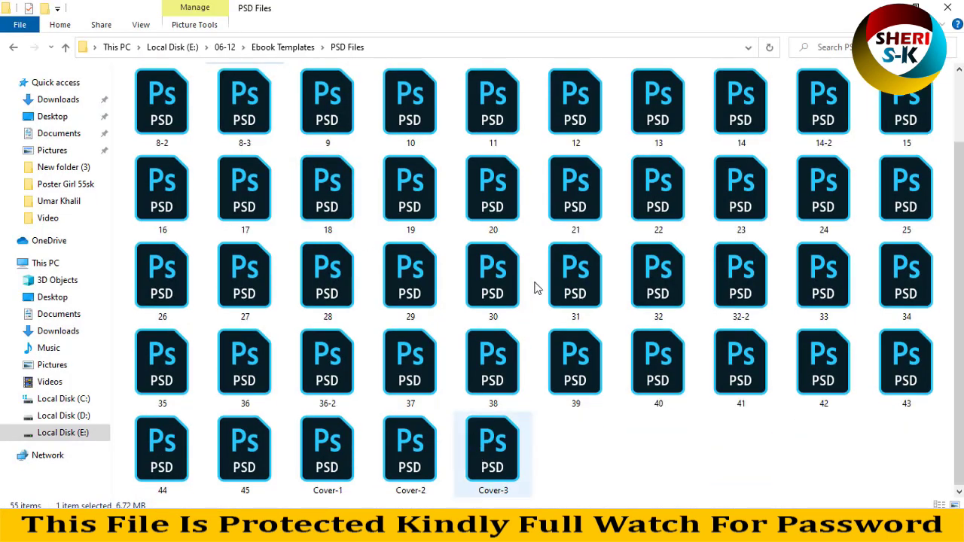
key("Left")
key("Right")
key("shift+F10")
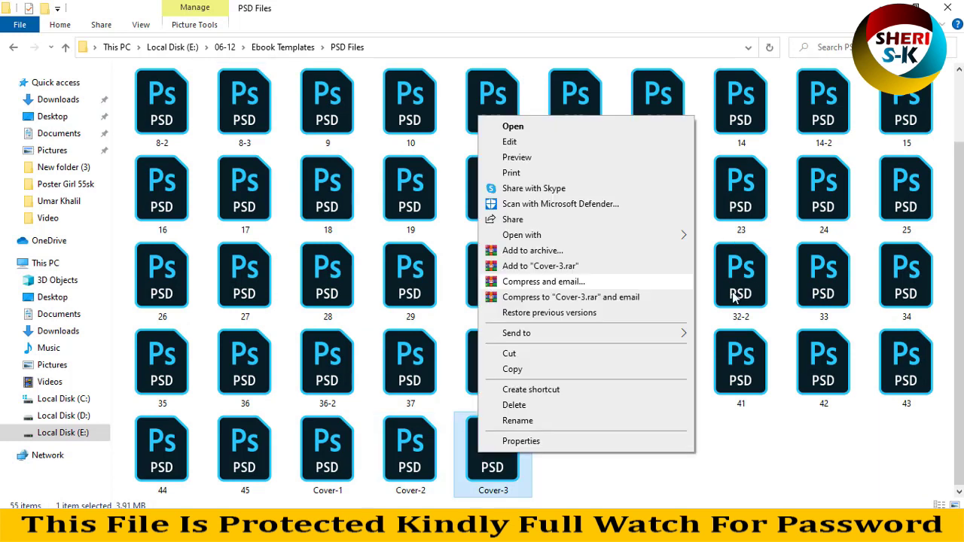
mouse_move(573, 235)
left_click(745, 287)
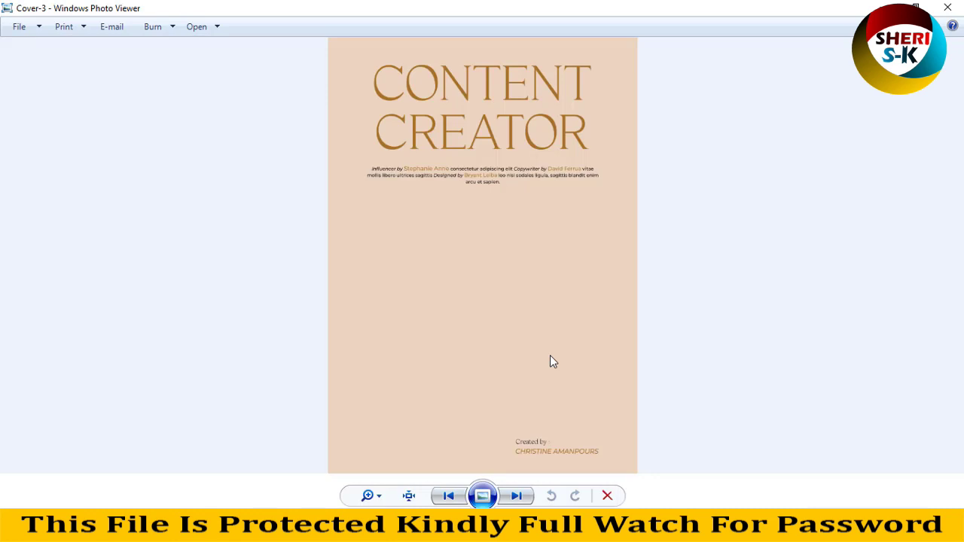
Browse backward through the template previews from Cover-3 to 36-2, then close the viewer
key("Left")
key("Left")
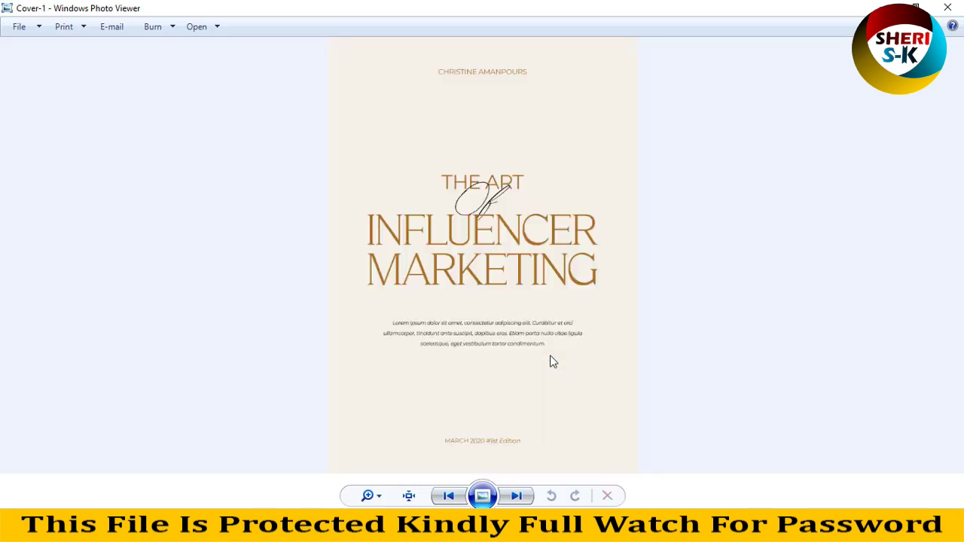
key("Left")
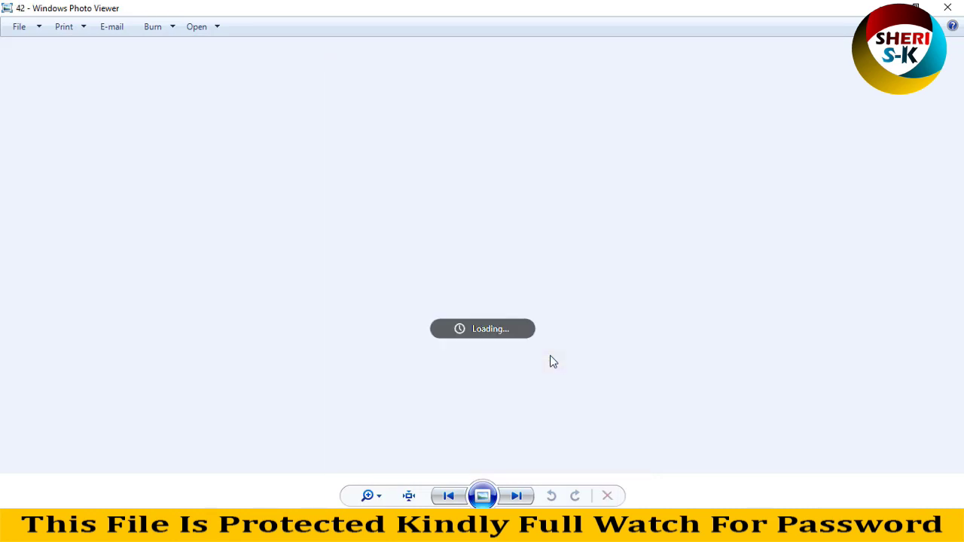
key("Left")
key("Left")
key("Left")
key("Left")
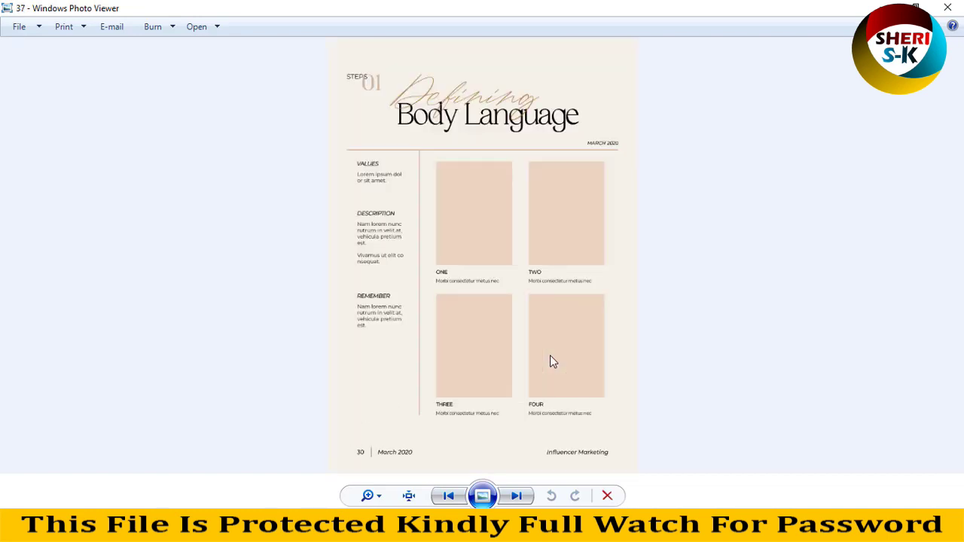
key("Left")
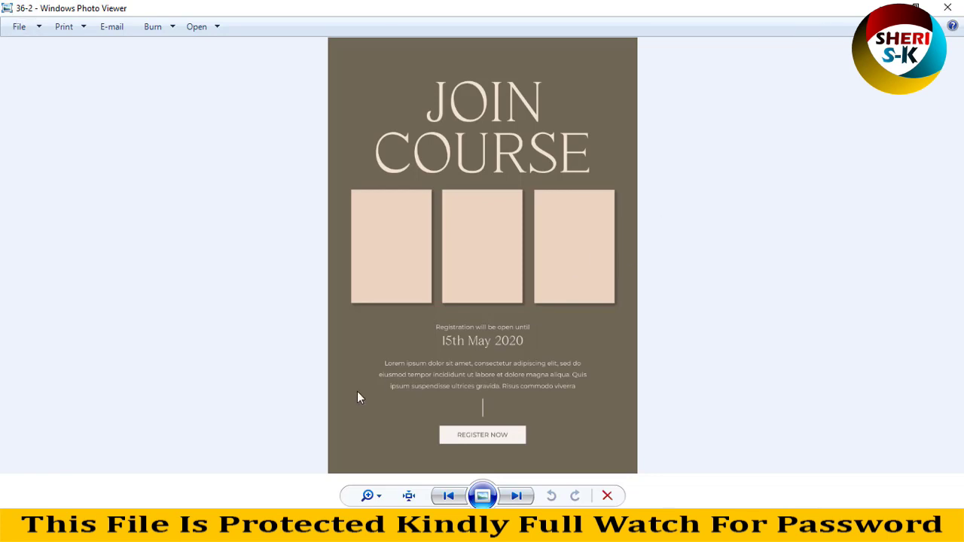
key("alt+F4")
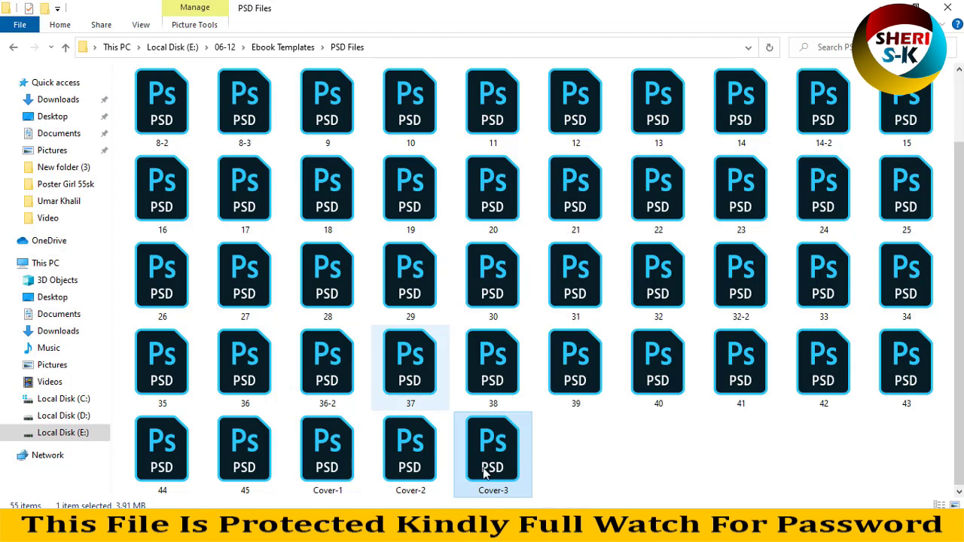
Open template 36-2 in Photoshop and inspect its image placeholder layers and background colour layer
double_click(327, 369)
left_click_drag(328, 369, 293, 296)
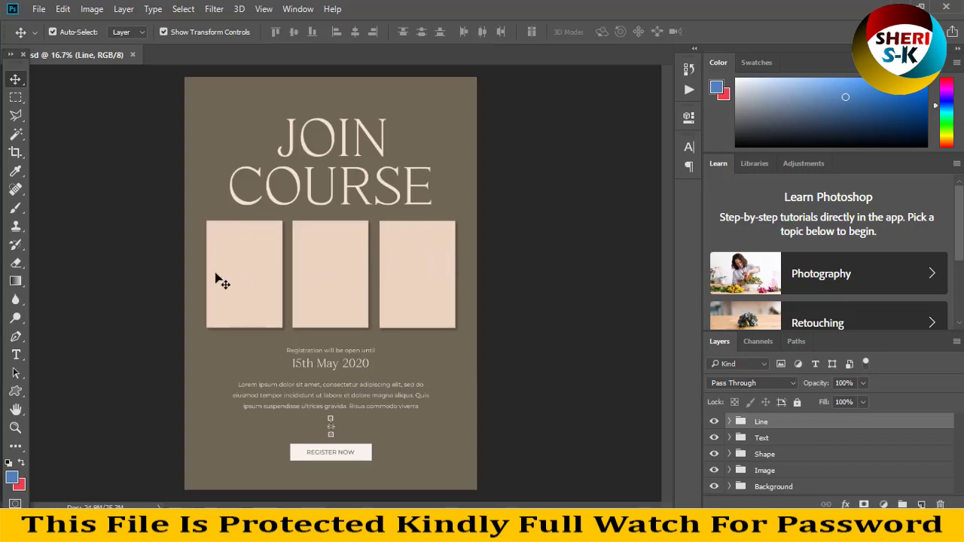
left_click(215, 275)
left_click(428, 281)
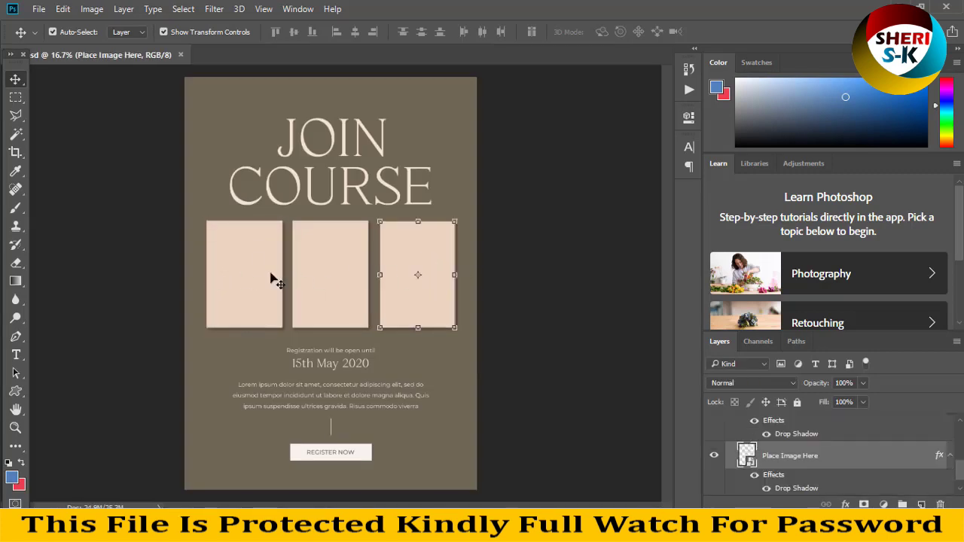
left_click(241, 270)
scroll(783, 467, "down", 3)
left_click(783, 471)
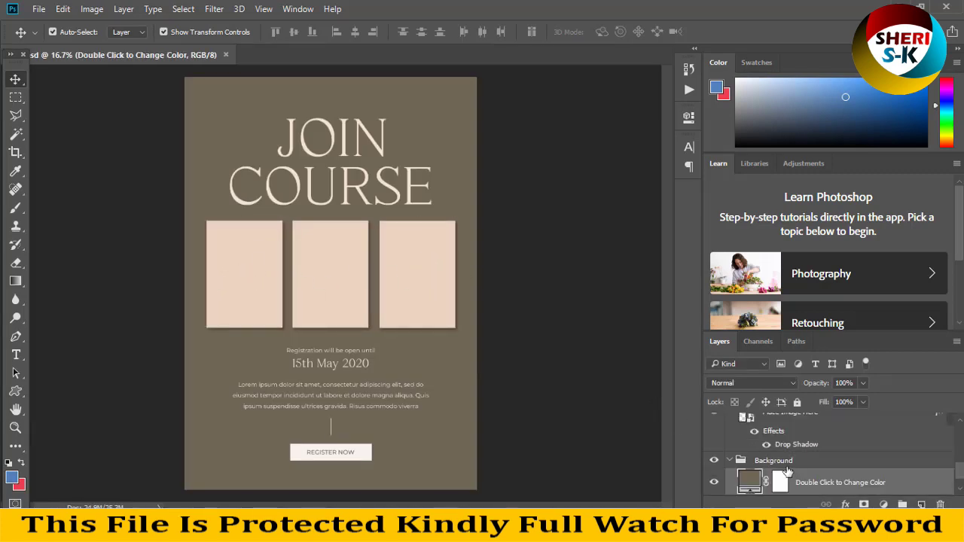
scroll(750, 433, "up", 3)
Fill the left placeholder's smart object with the photo of a dark-haired woman working at a laptop, and close it
left_click(744, 430)
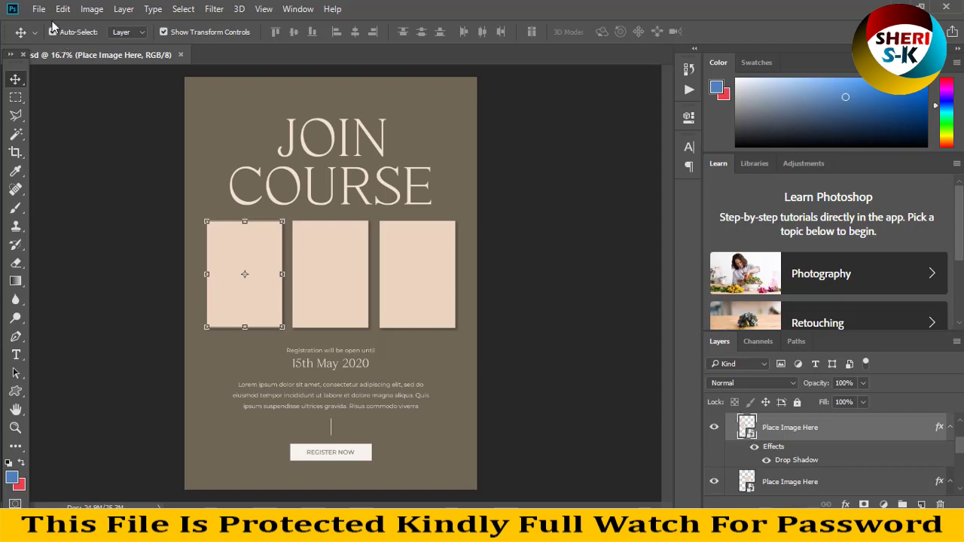
key("alt+f")
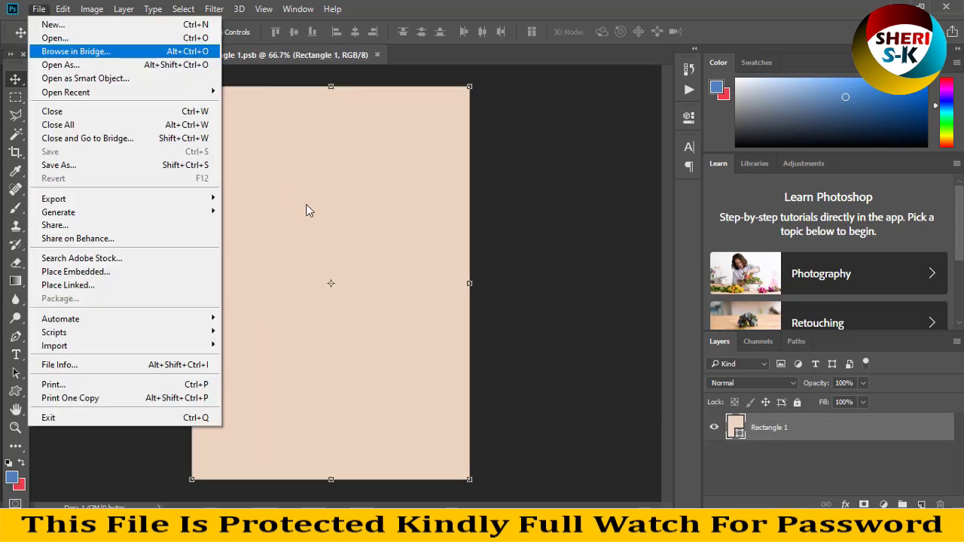
key("Up")
key("Return")
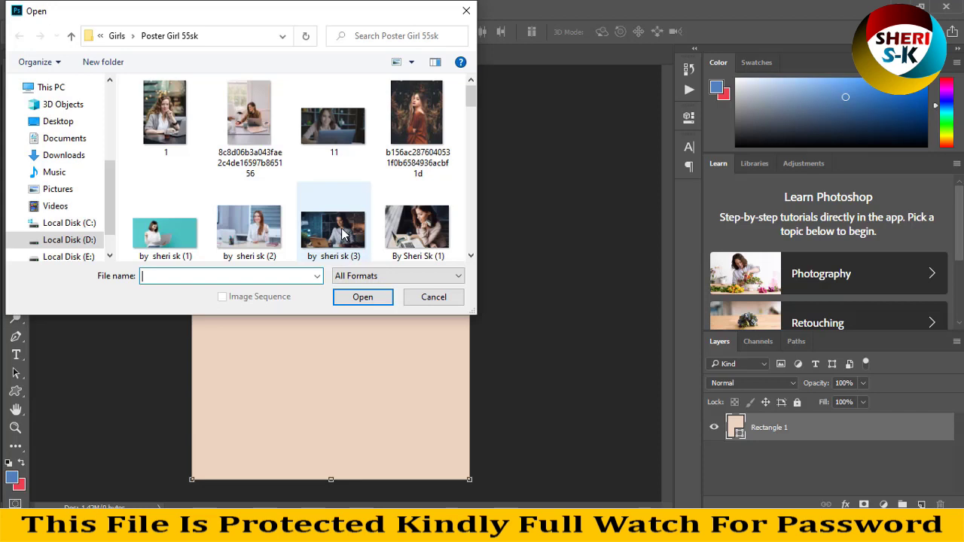
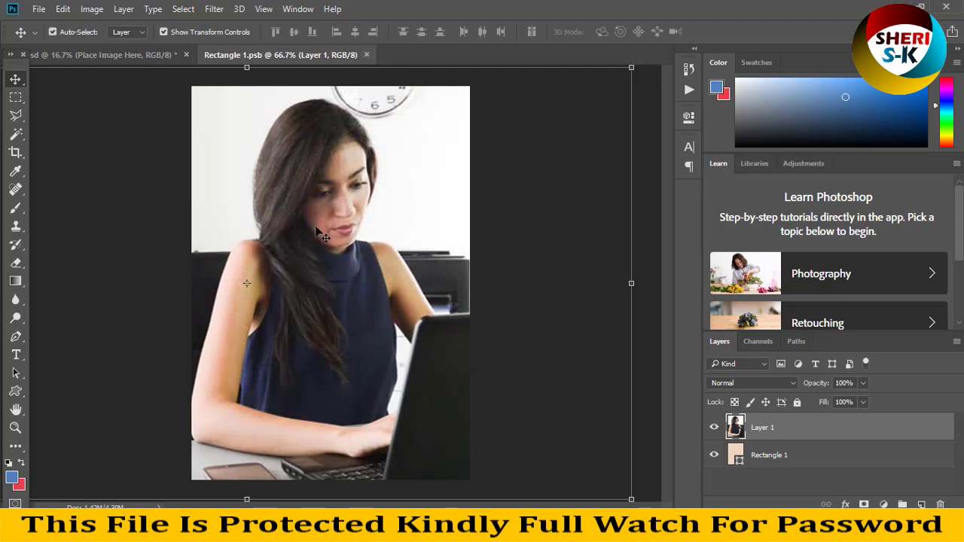
key("ctrl+w")
Open the middle placeholder's smart object and the photo 8c8d06b3a043fae2c4de16597b865156.jpg for it
left_click(750, 465)
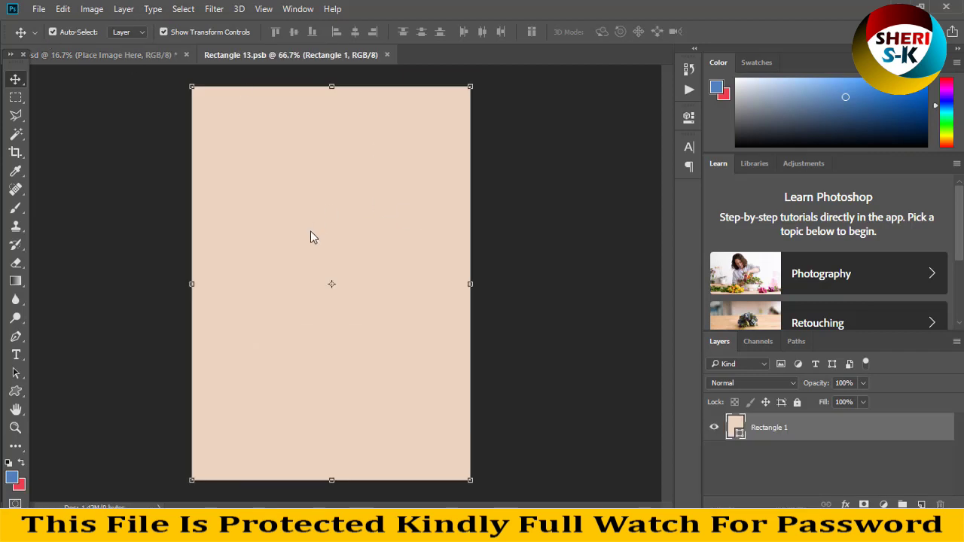
key("alt+f")
key("Down")
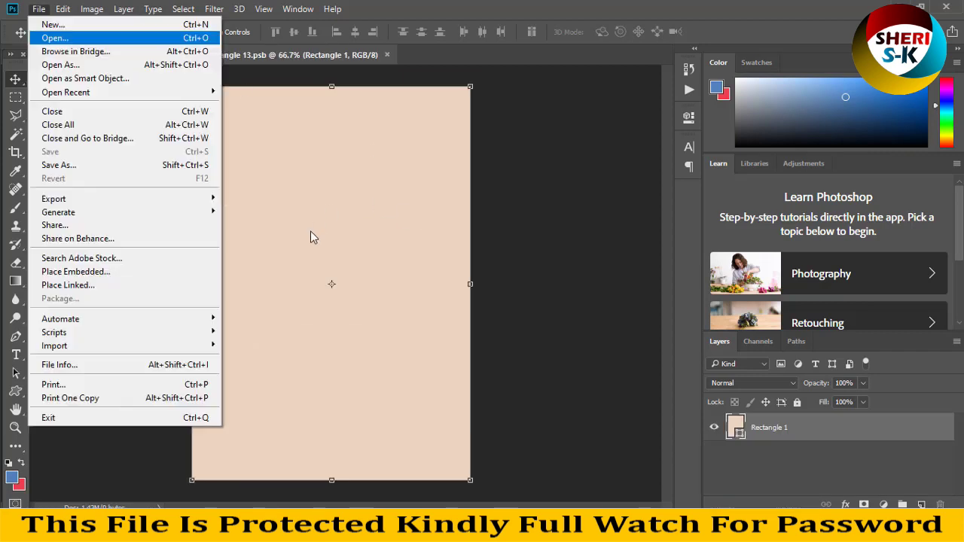
key("Return")
left_click(334, 223)
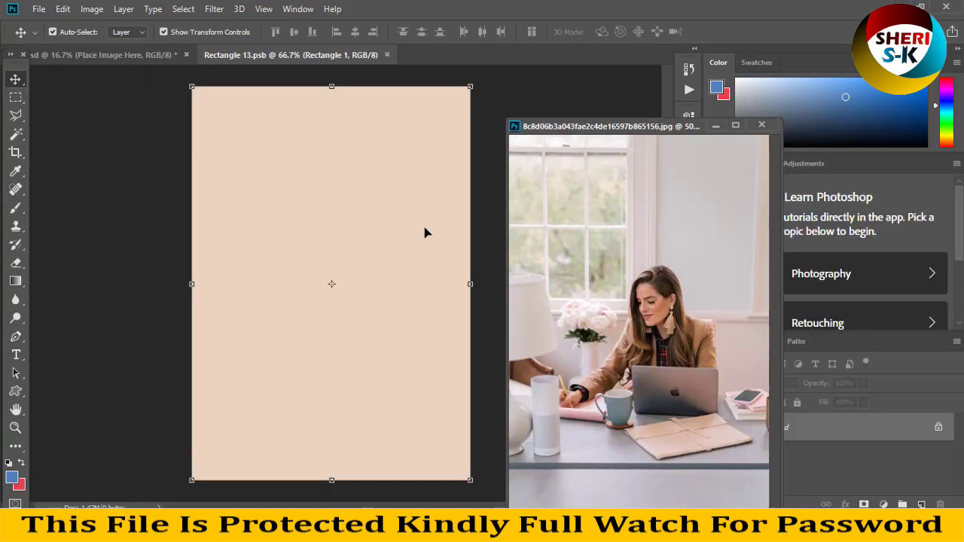
Centre the desk photo on the middle placeholder's canvas, then save and close the smart object
left_click_drag(423, 224, 414, 205)
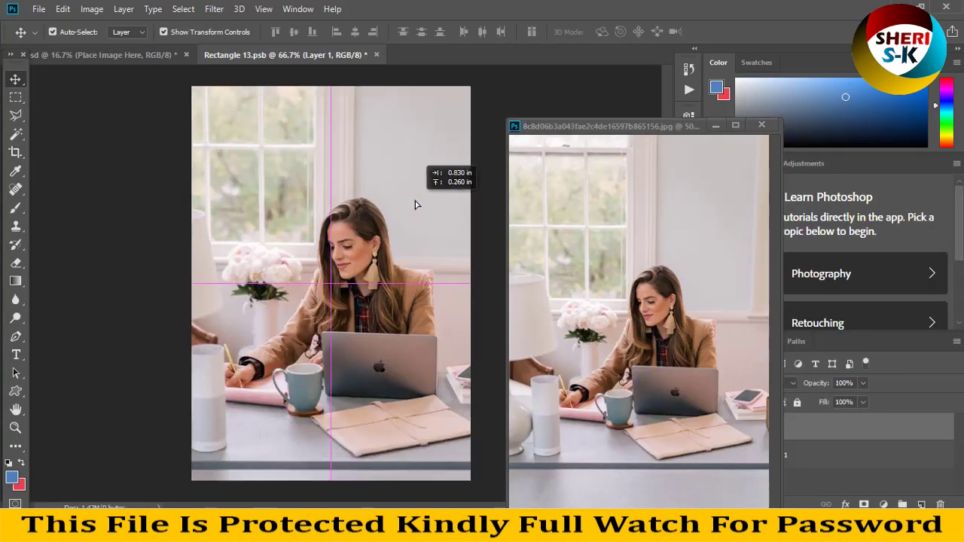
key("ctrl+s")
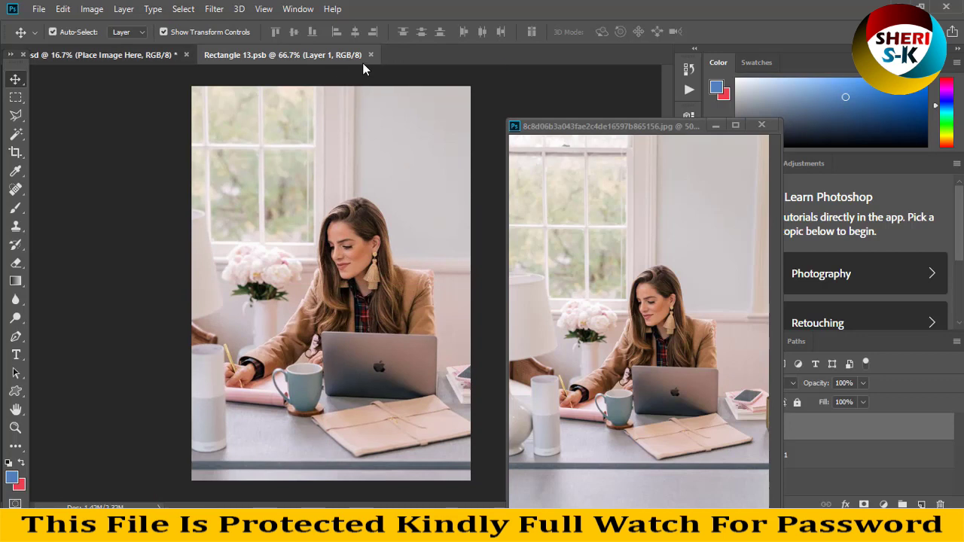
left_click(369, 55)
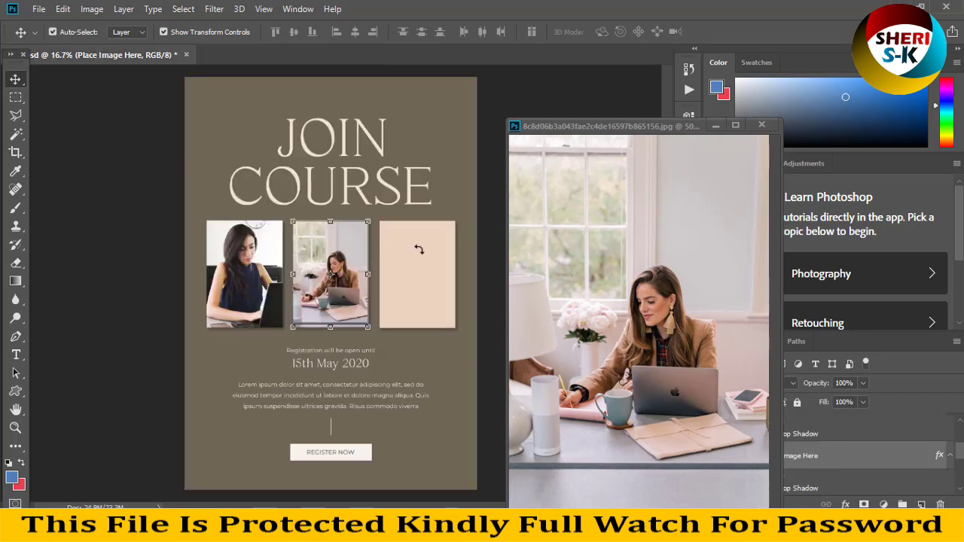
left_click(441, 257)
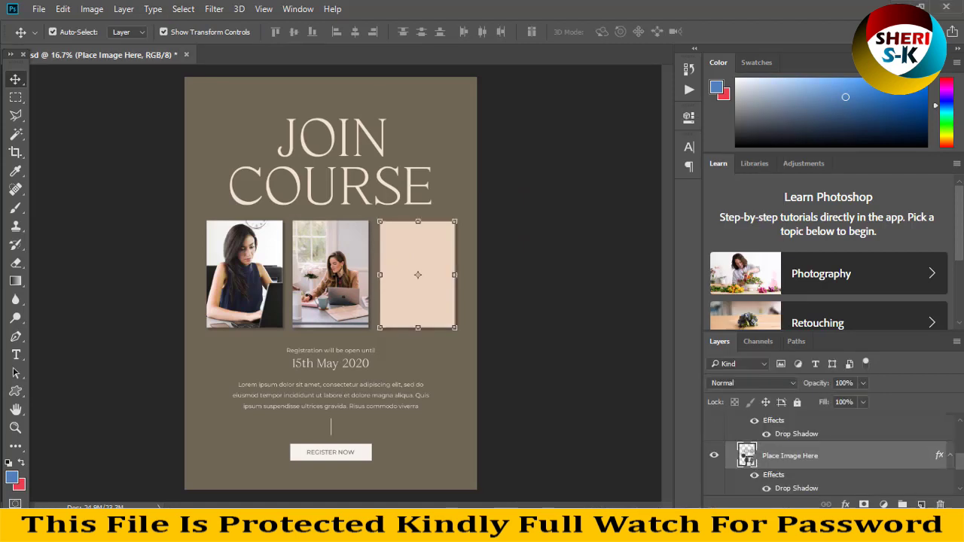
double_click(433, 232)
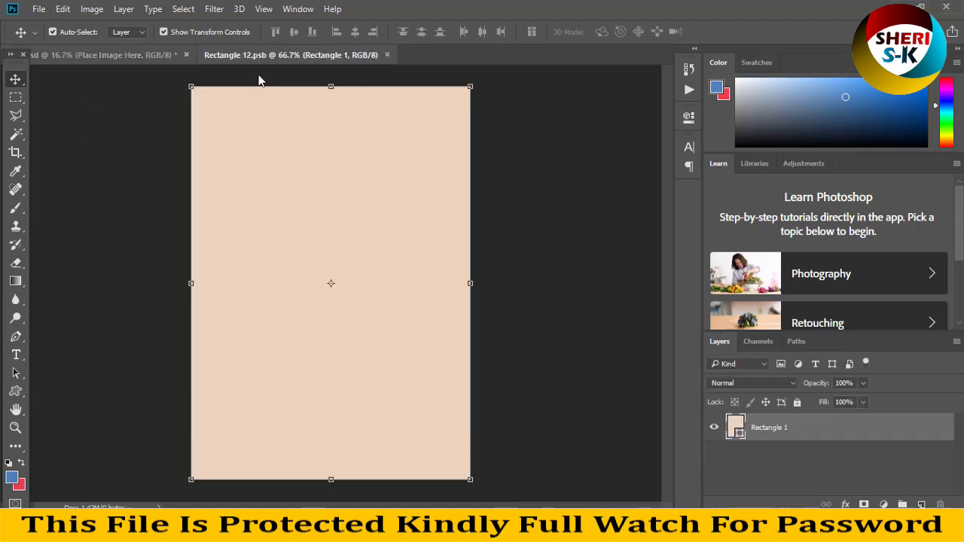
key("alt+f")
key("o")
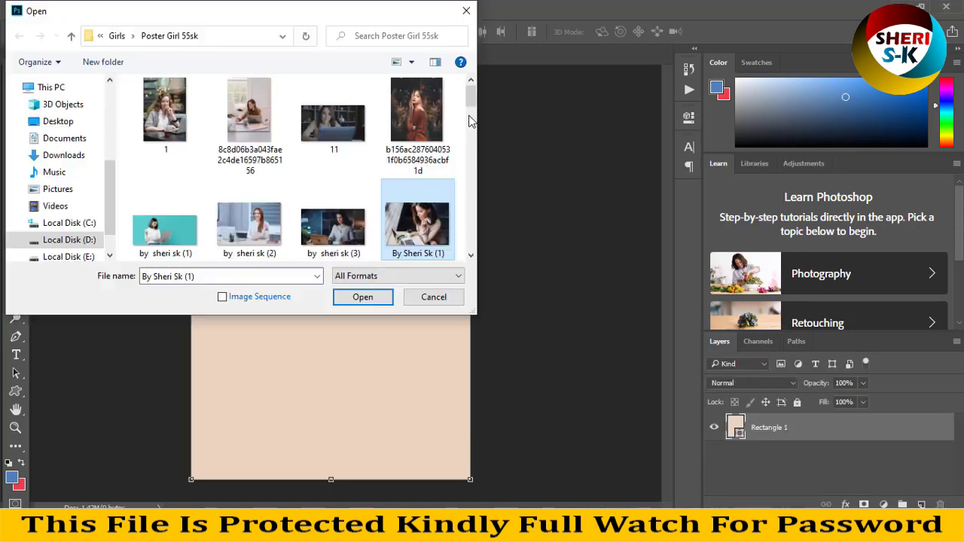
scroll(398, 189, "down", 2)
scroll(399, 189, "down", 3)
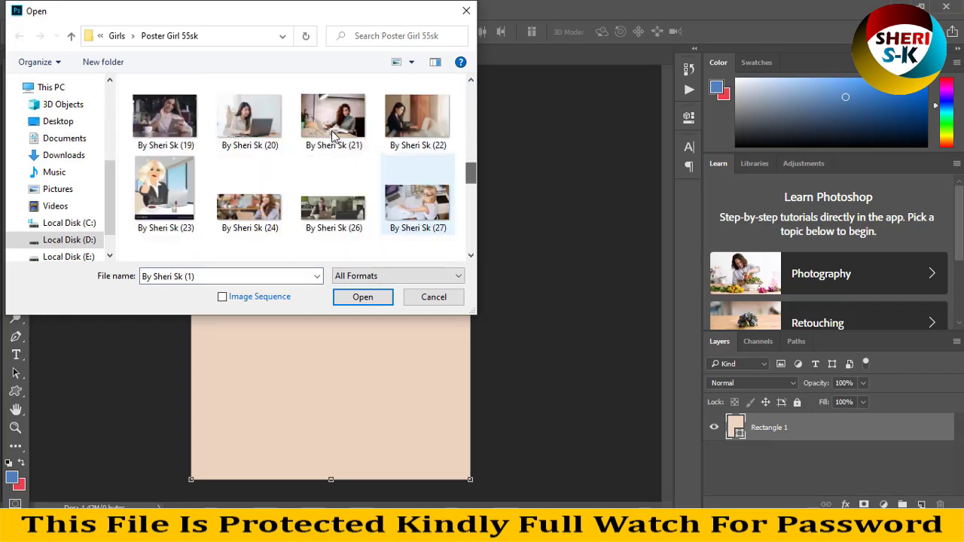
left_click(418, 211)
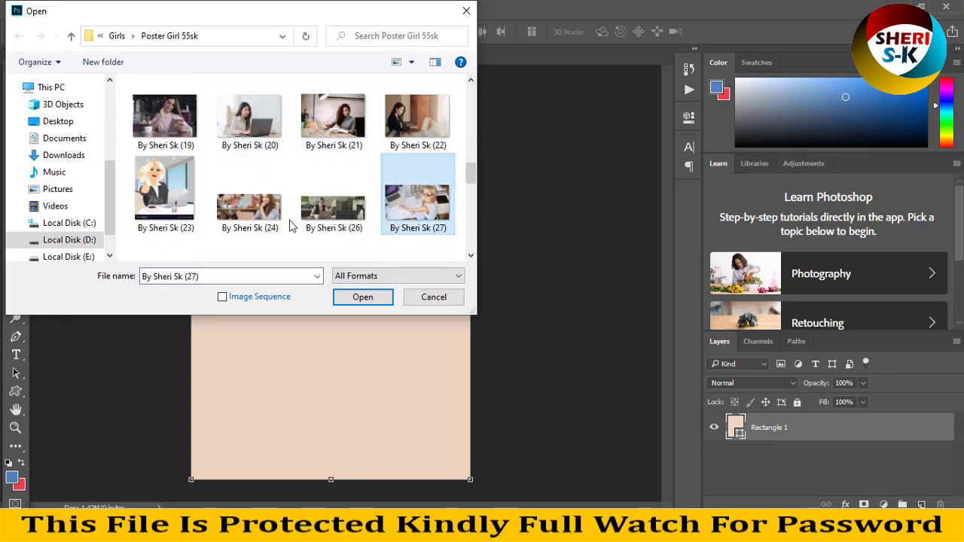
scroll(397, 151, "down", 2)
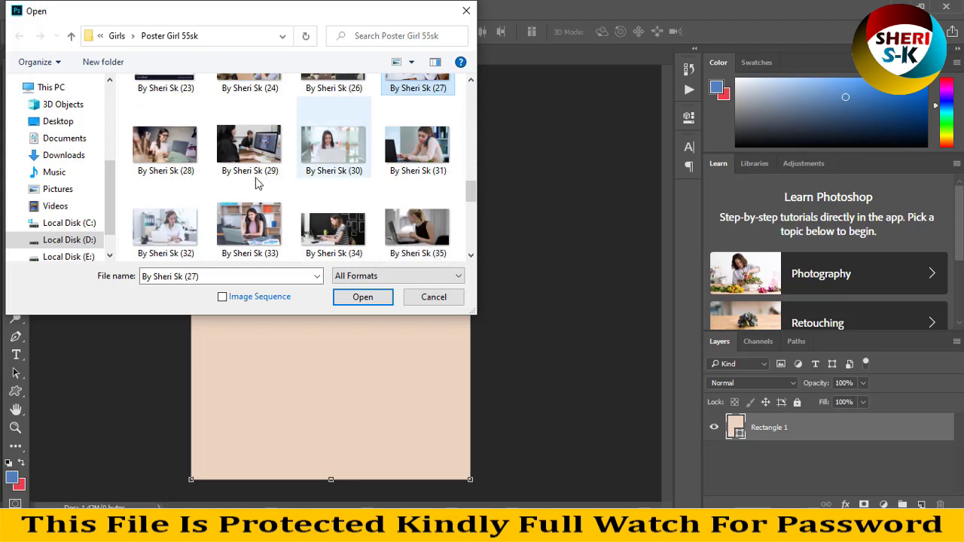
scroll(287, 216, "down", 2)
double_click(175, 220)
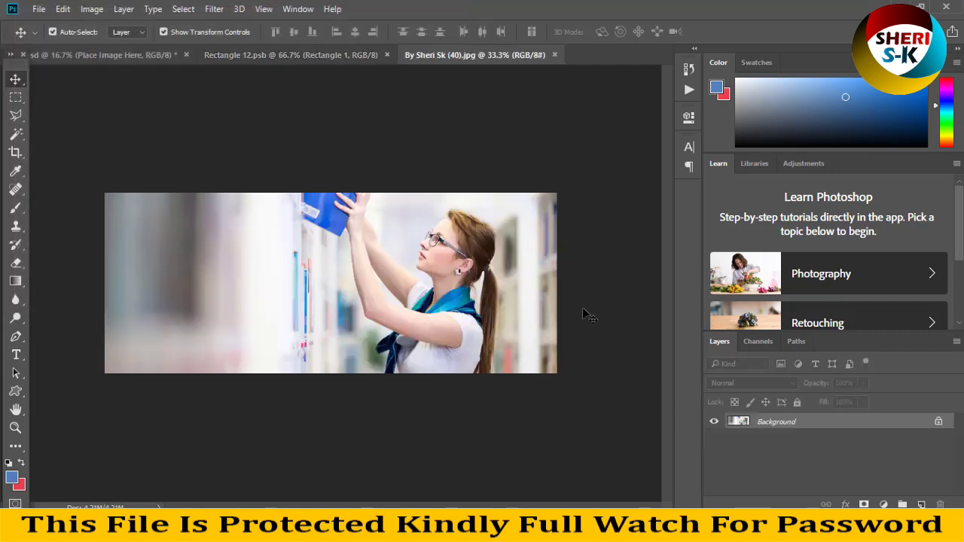
Copy the library photo into Rectangle 12.psb with its upper edge on the canvas edge, and close the source photo
left_click_drag(467, 55, 527, 163)
left_click_drag(244, 350, 85, 313)
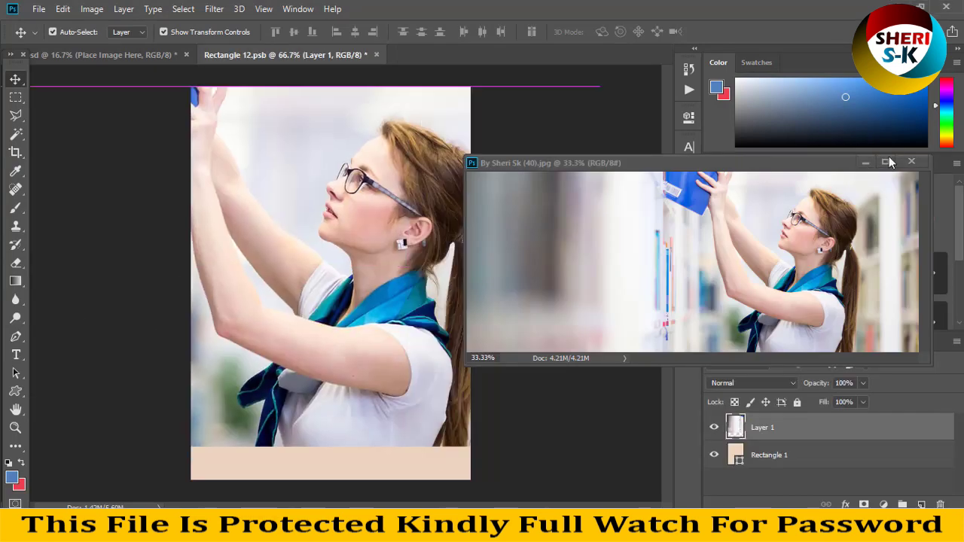
key("ctrl+w")
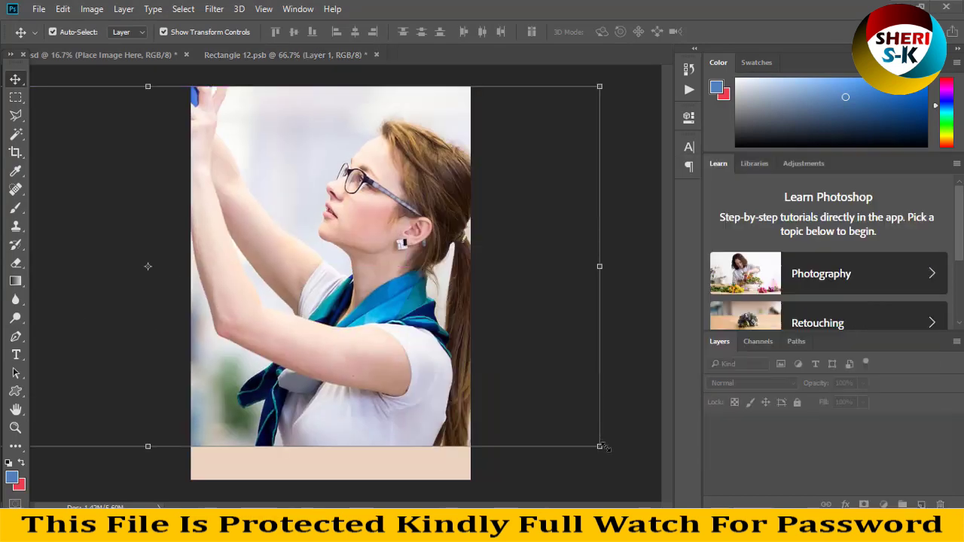
Scale the library photo to about 110% so it covers the canvas, save the smart object and return to the template
left_click_drag(148, 266, 198, 266)
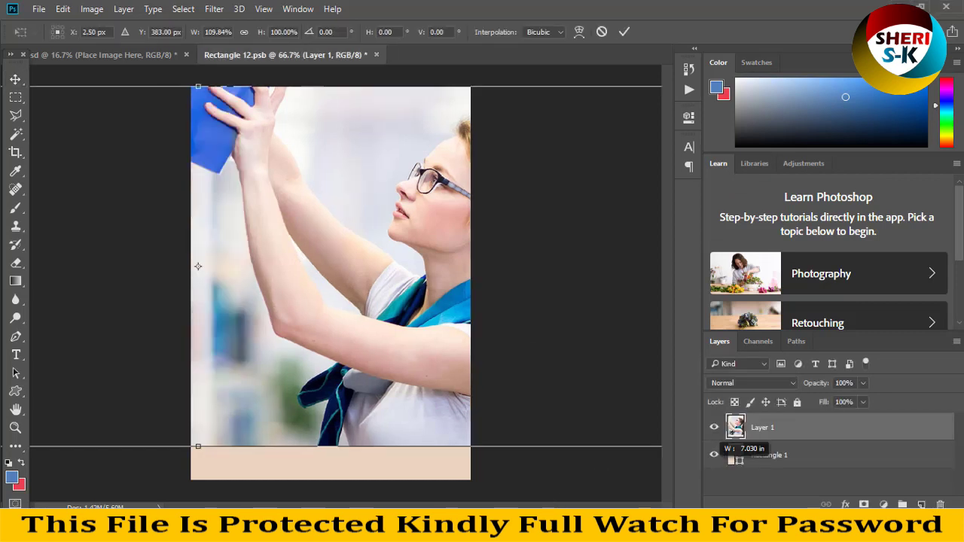
left_click_drag(697, 430, 529, 446)
key("Return")
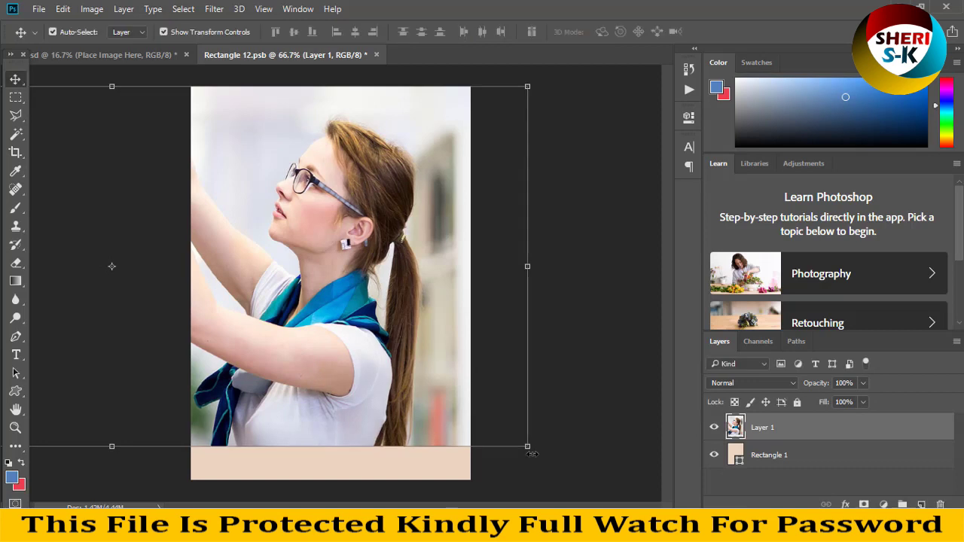
left_click_drag(528, 446, 611, 486)
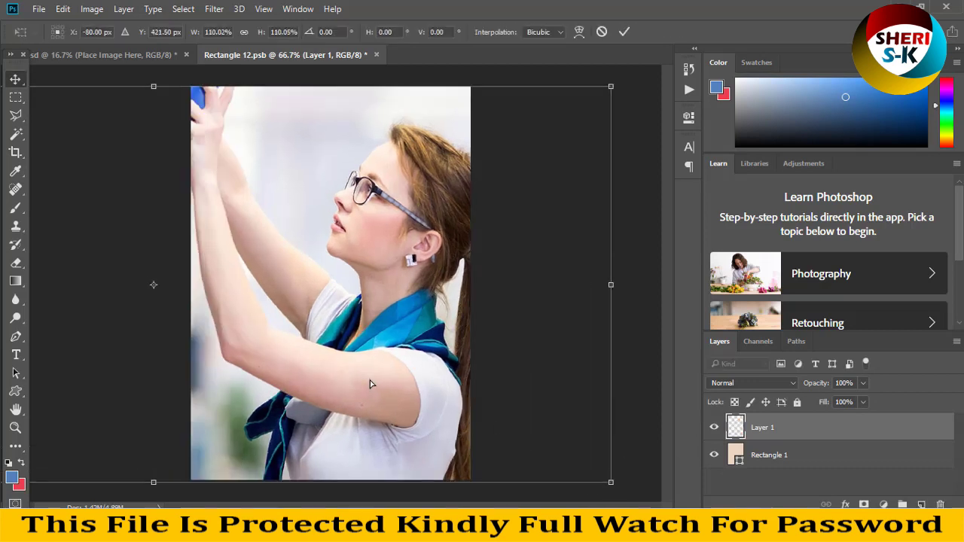
key("Return")
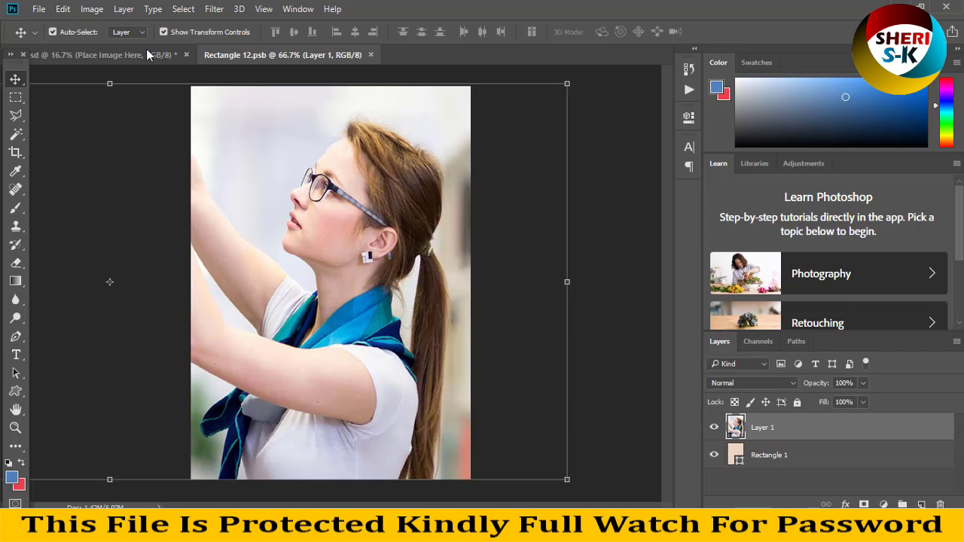
left_click(148, 55)
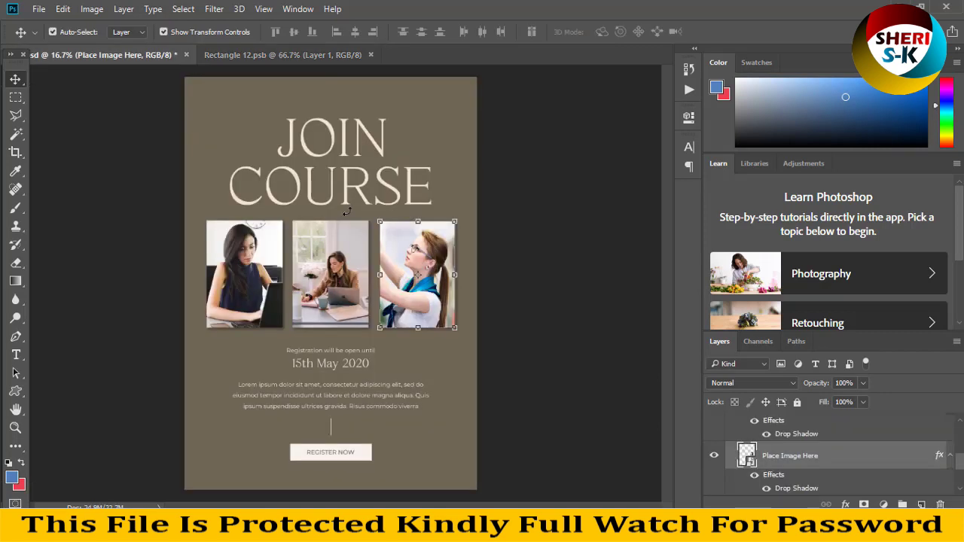
Add an Outer Glow effect to the right photo's Place Image Here layer and uncover the artwork behind the dialog
left_click(570, 240)
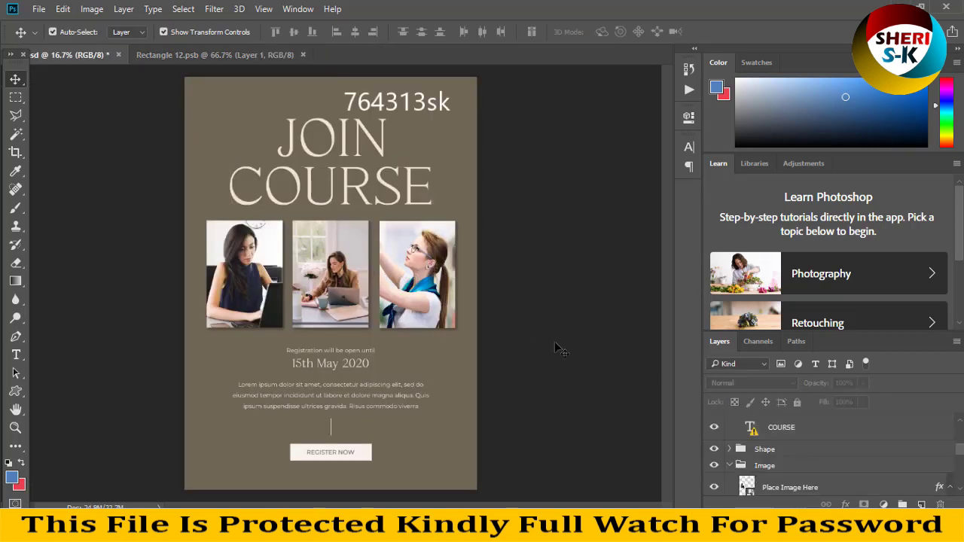
left_click(789, 487)
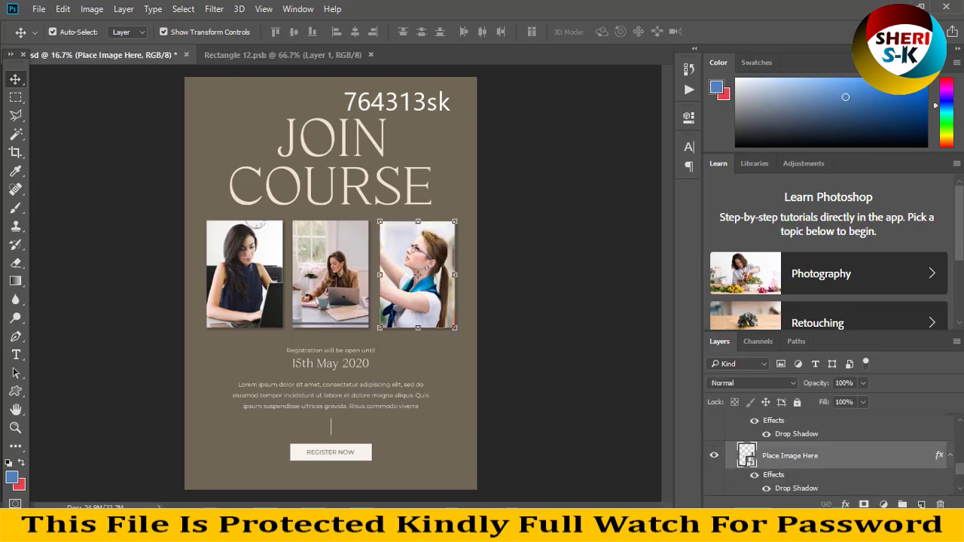
left_click(845, 504)
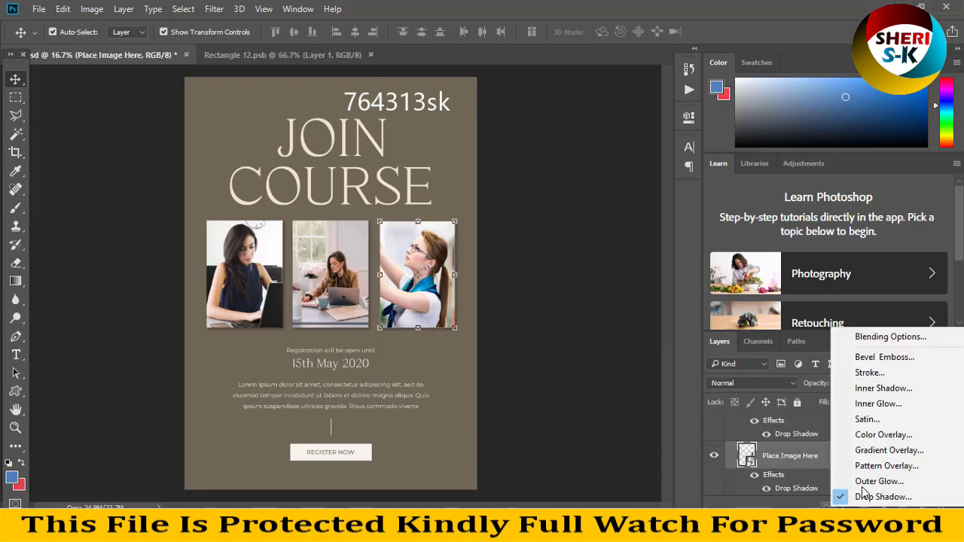
left_click(496, 239)
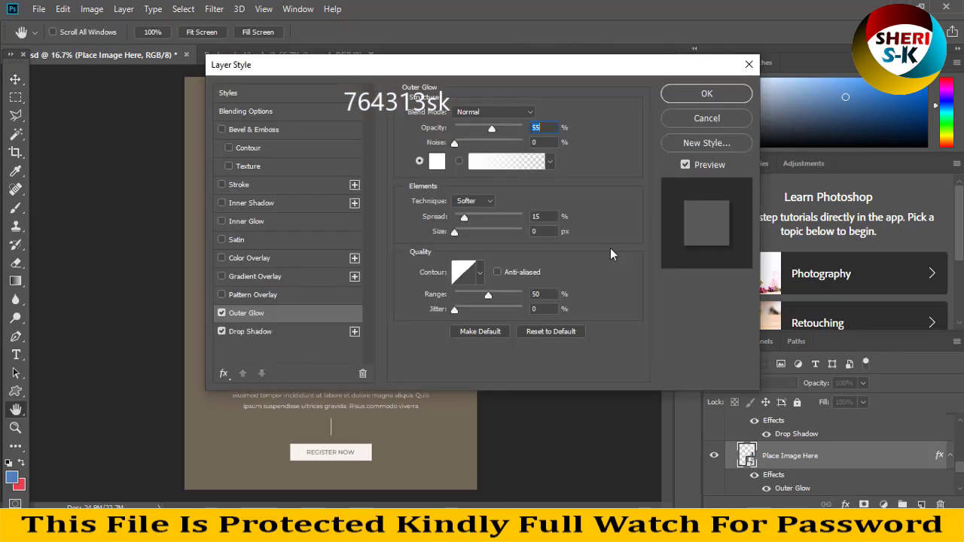
left_click_drag(377, 64, 653, 52)
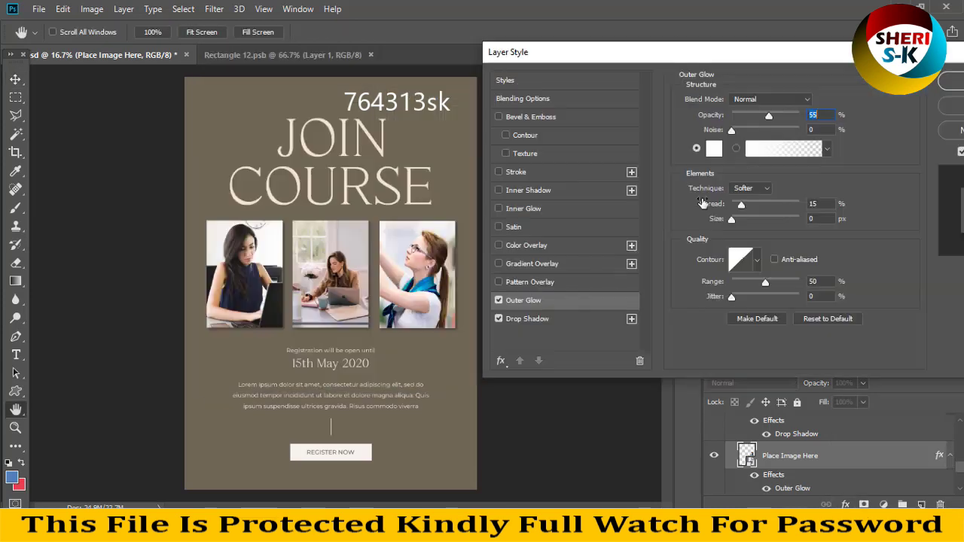
Disable the right photo's Drop Shadow and try a black Outer Glow with 100% opacity and a size of 27 px
left_click(498, 318)
left_click(532, 299)
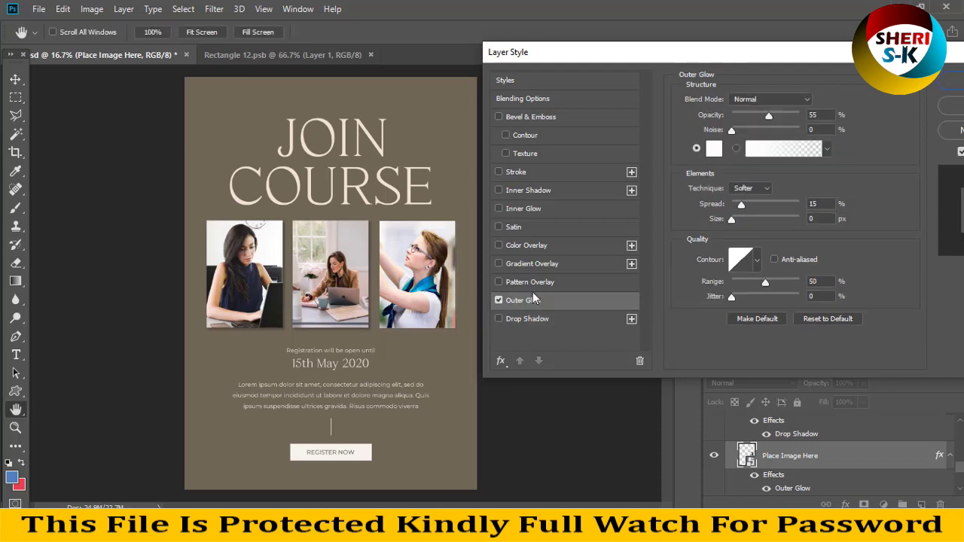
left_click(714, 148)
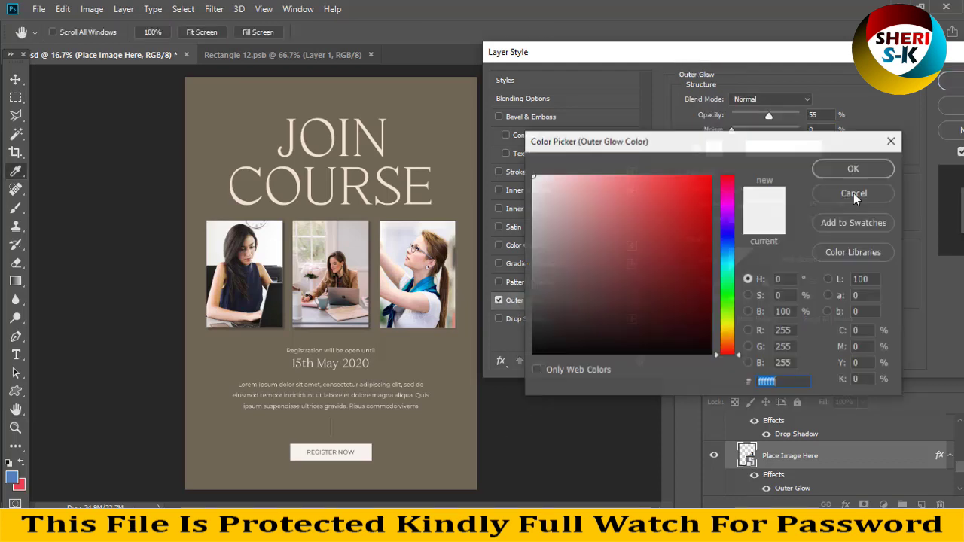
type("000000")
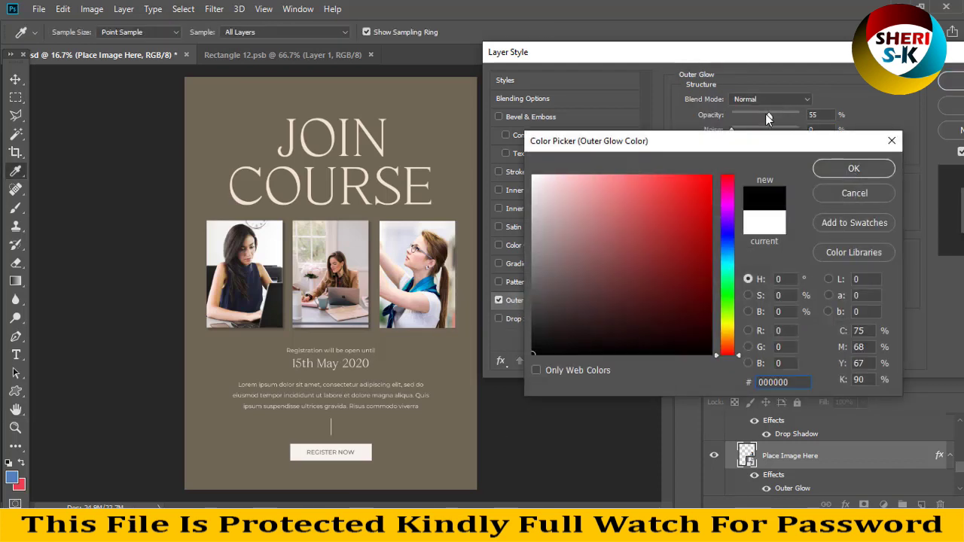
key("Return")
left_click_drag(768, 116, 801, 116)
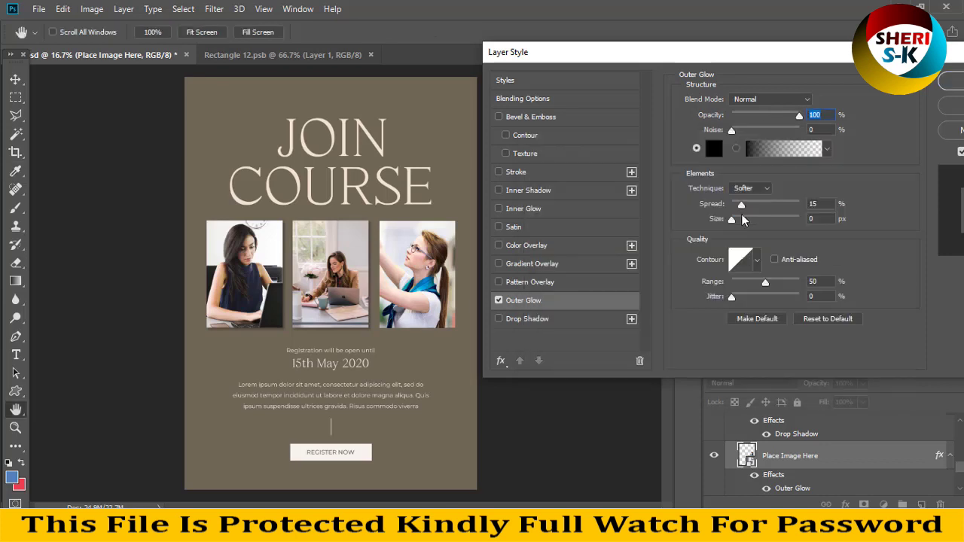
left_click_drag(737, 217, 744, 217)
key("shift+Up")
key("Up")
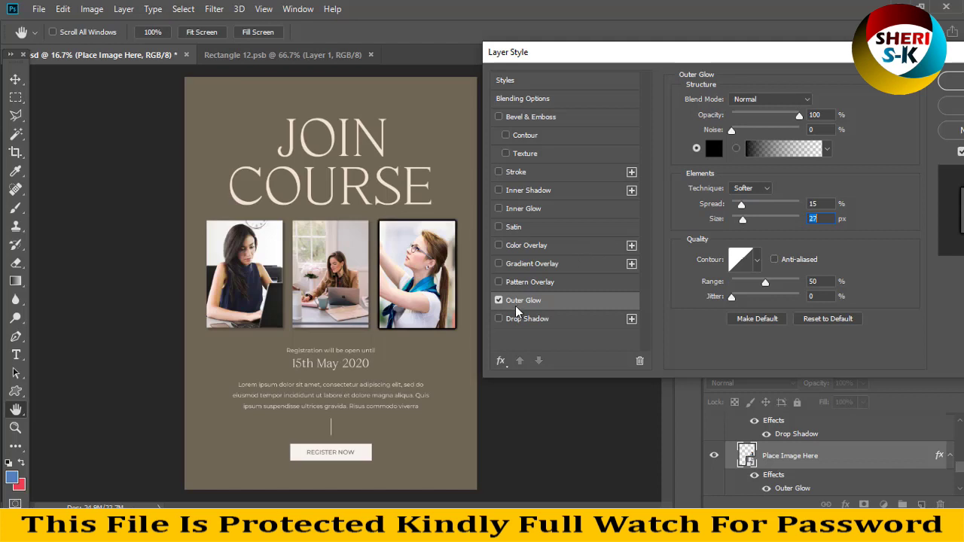
key("ctrl+z")
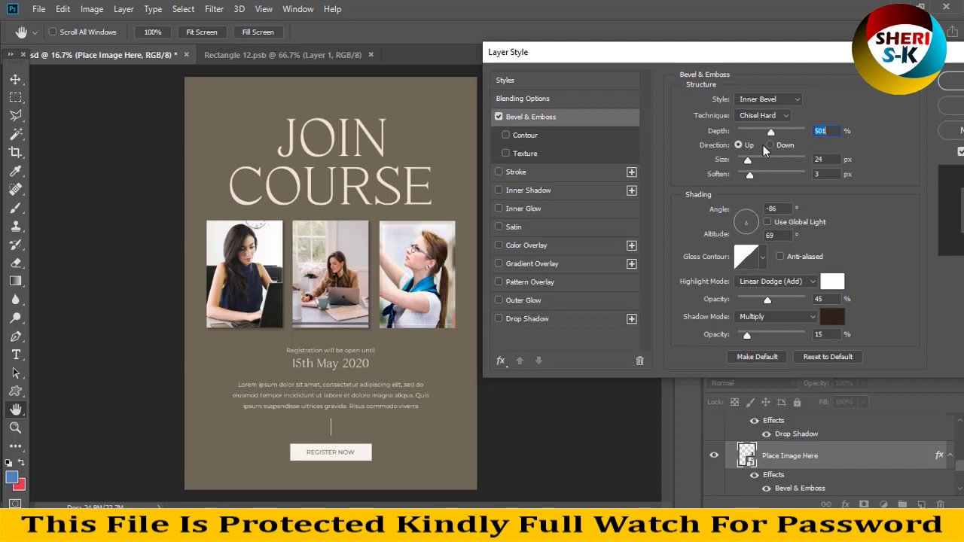
Try a Chisel Hard Inner Bevel on the right photo with its depth set to 272%
left_click_drag(763, 145, 754, 148)
key("ctrl+z")
key("ctrl+z")
key("ctrl+plus")
key("ctrl+plus")
key("ctrl+plus")
key("ctrl+plus")
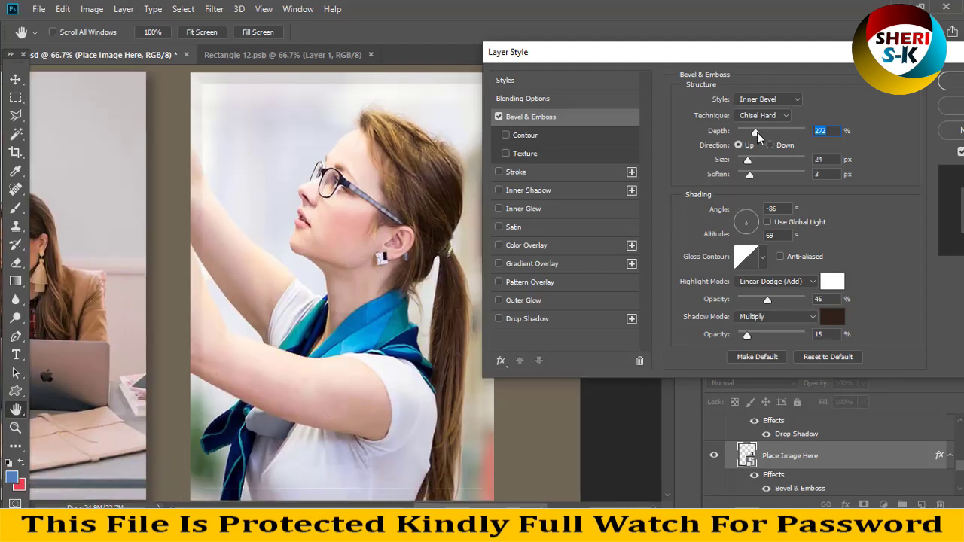
left_click_drag(741, 135, 760, 139)
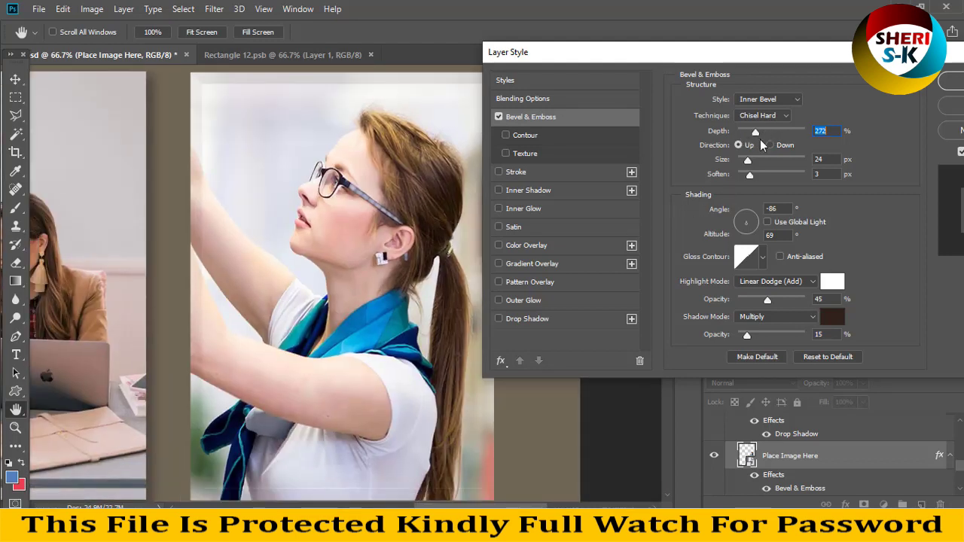
Try the bevel at 1000% depth, 8 px size and 12 px soften, and discard the right photo's layer style changes
left_click(783, 172)
left_click(770, 145)
left_click_drag(747, 161, 806, 132)
left_click(768, 100)
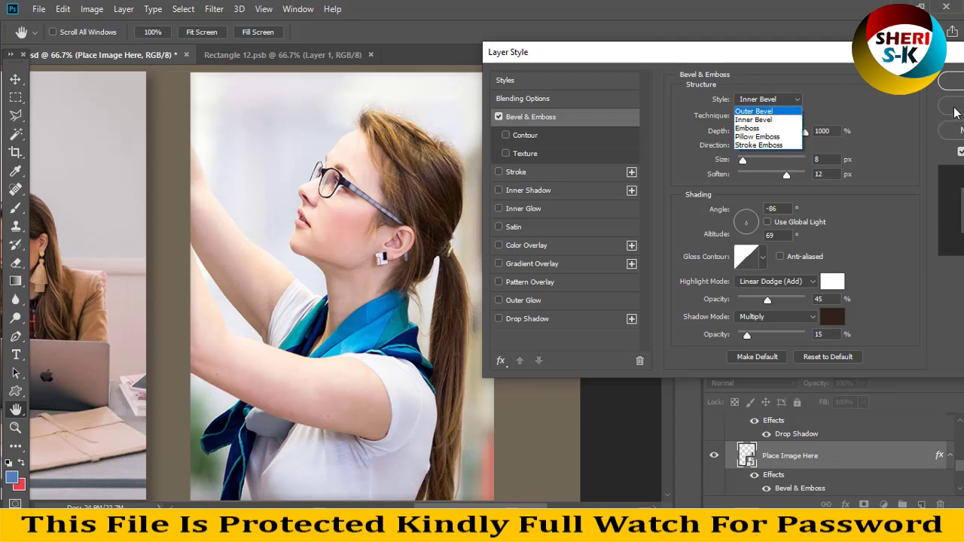
left_click(926, 110)
key("Escape")
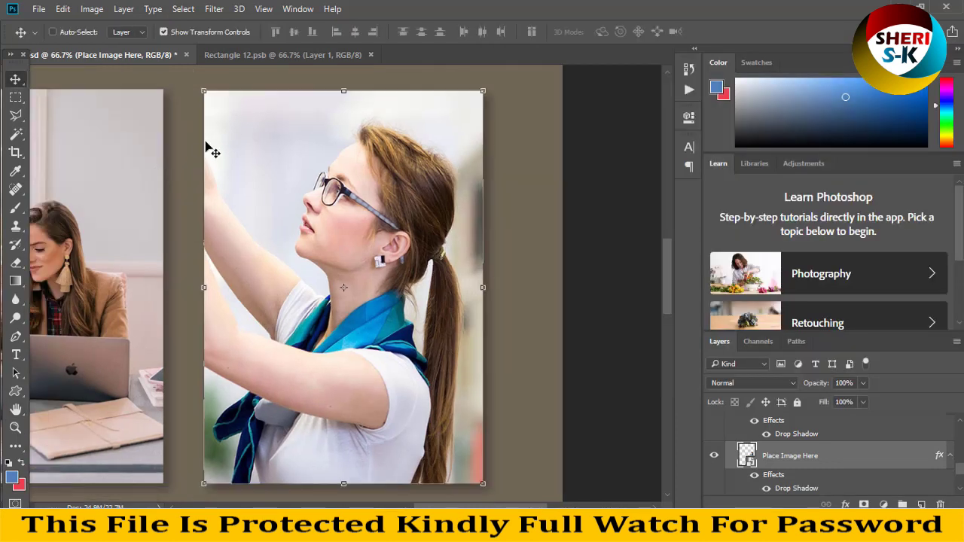
Try a Color Overlay in muted reddish brown 634848 on the Double Click to Change Color background layer and discard it
key("ctrl+0")
left_click(466, 287)
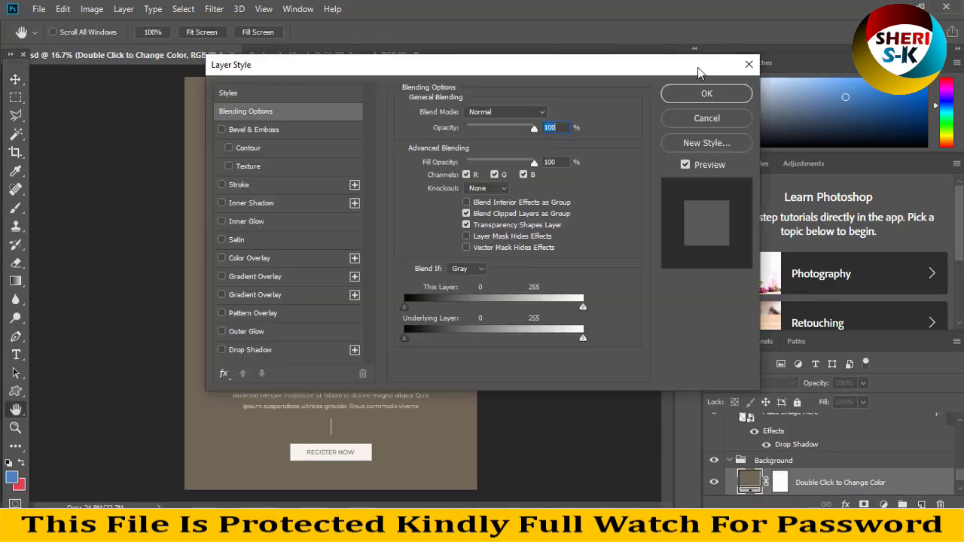
left_click_drag(557, 70, 653, 70)
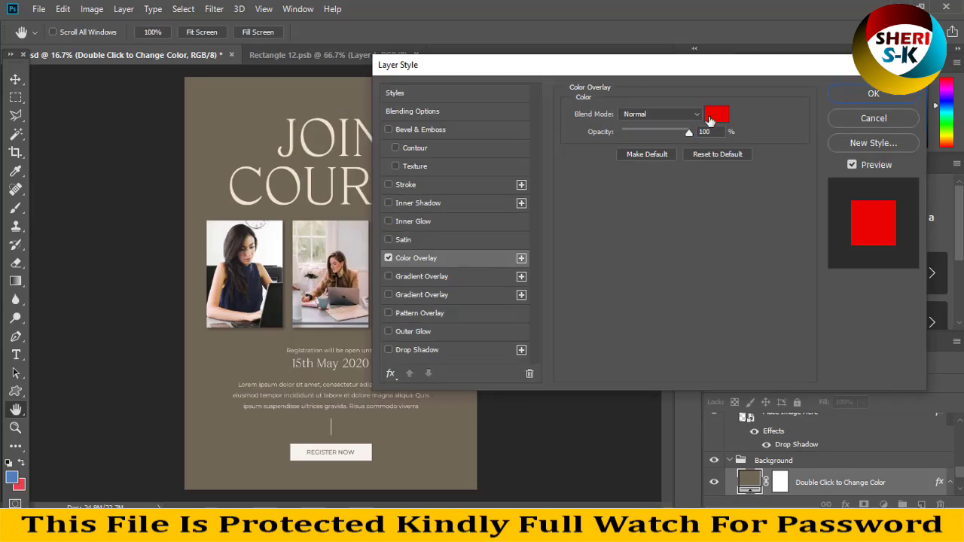
left_click_drag(544, 346, 575, 296)
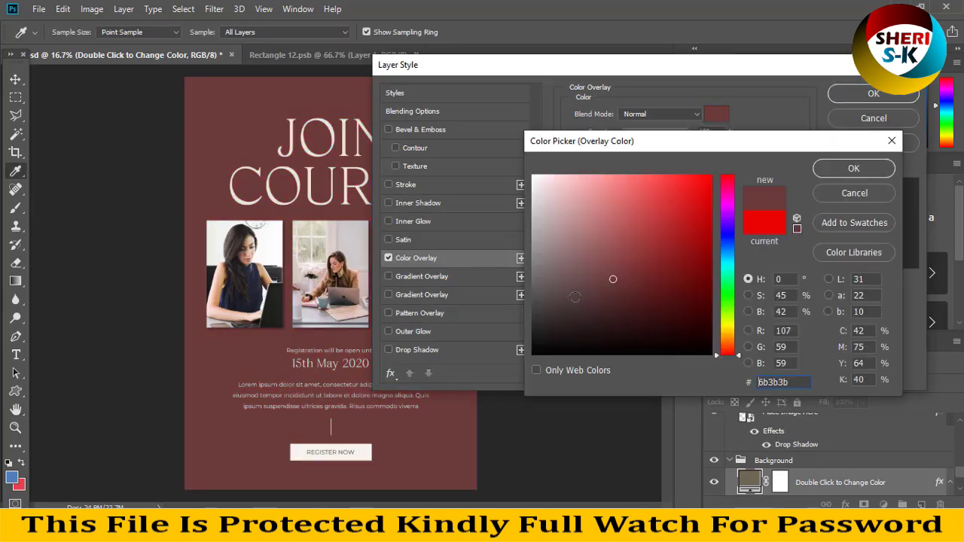
left_click(581, 285)
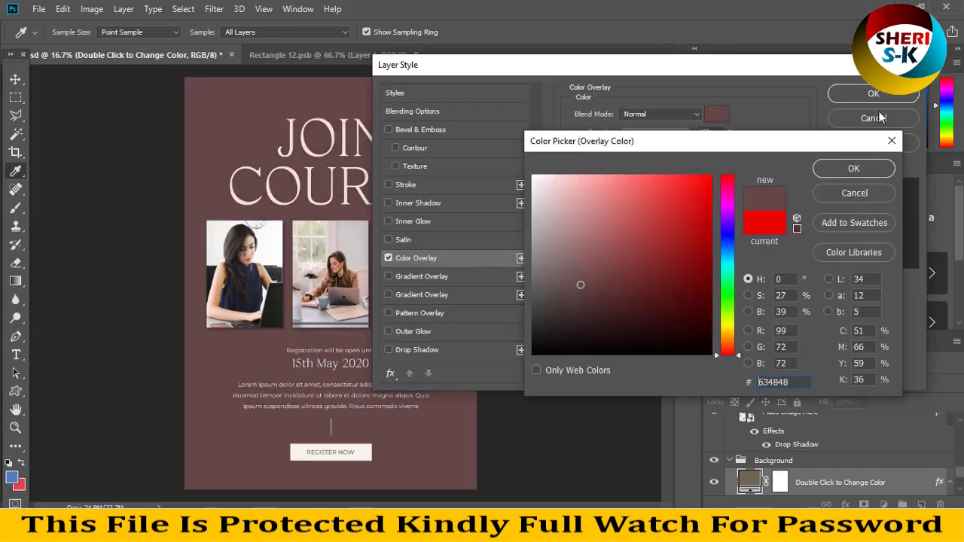
key("Escape")
key("Escape")
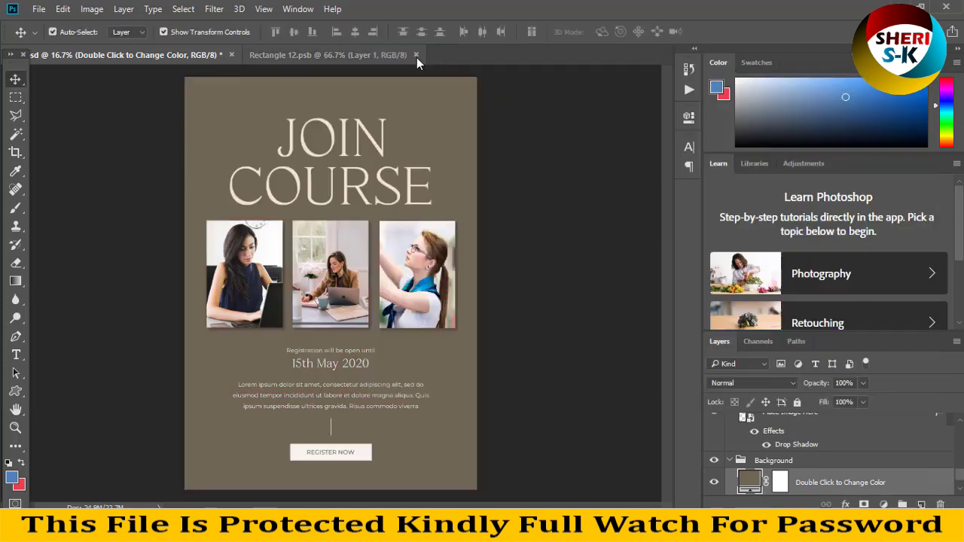
Close the Rectangle 12.psb smart object and the current template without saving, and open template 18 from the PSD Files folder
left_click(232, 53)
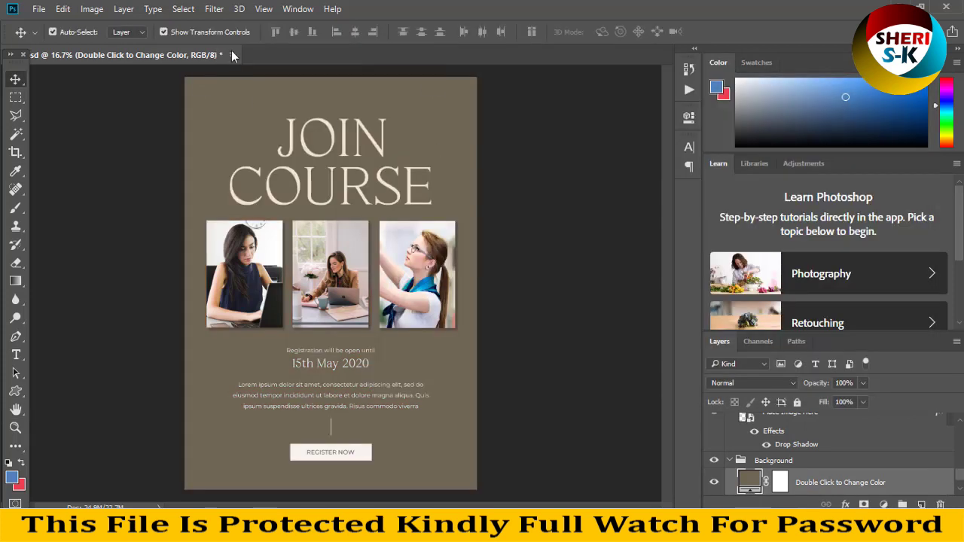
left_click(946, 7)
left_click(487, 204)
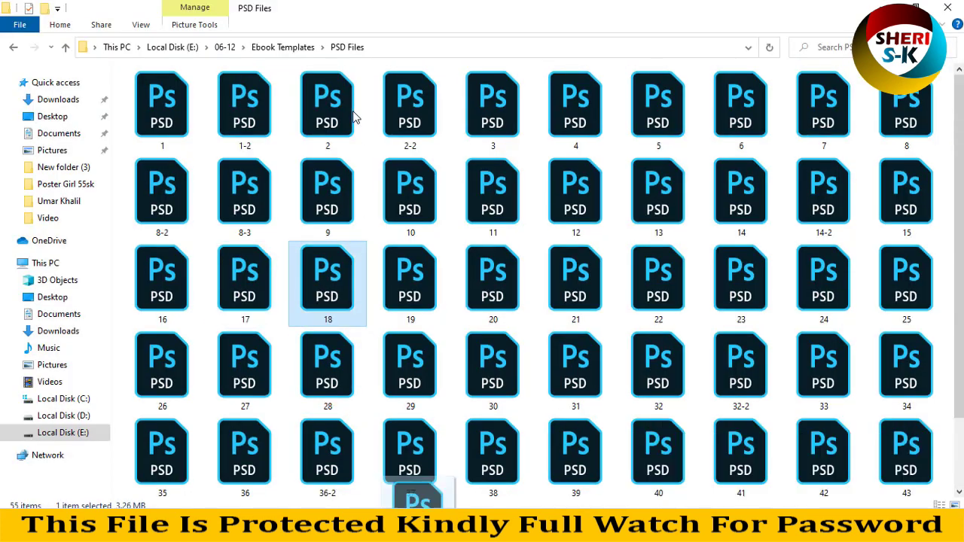
left_click_drag(356, 118, 358, 120)
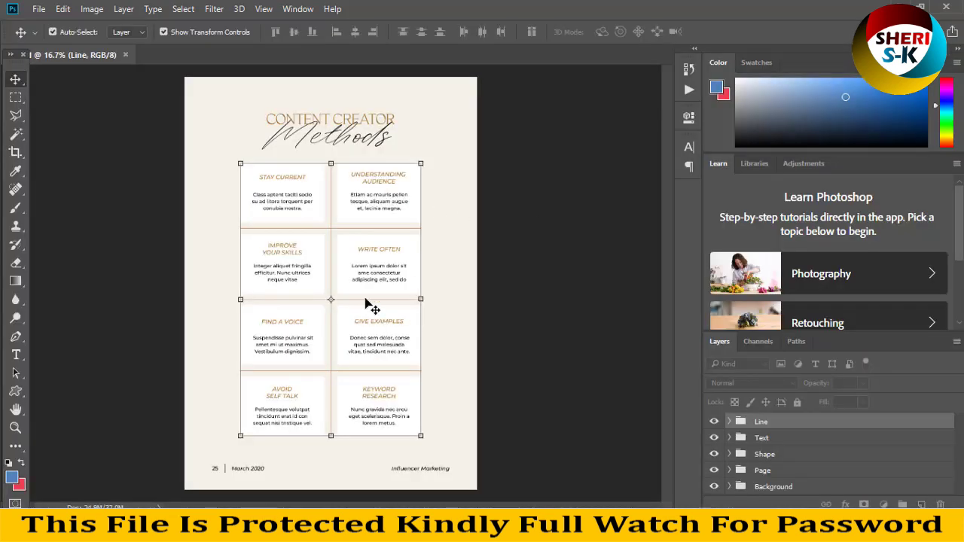
Select individual text layers on the Content Creator Methods page, including the Find a Voice paragraph and the Keyword Research heading
left_click(292, 289)
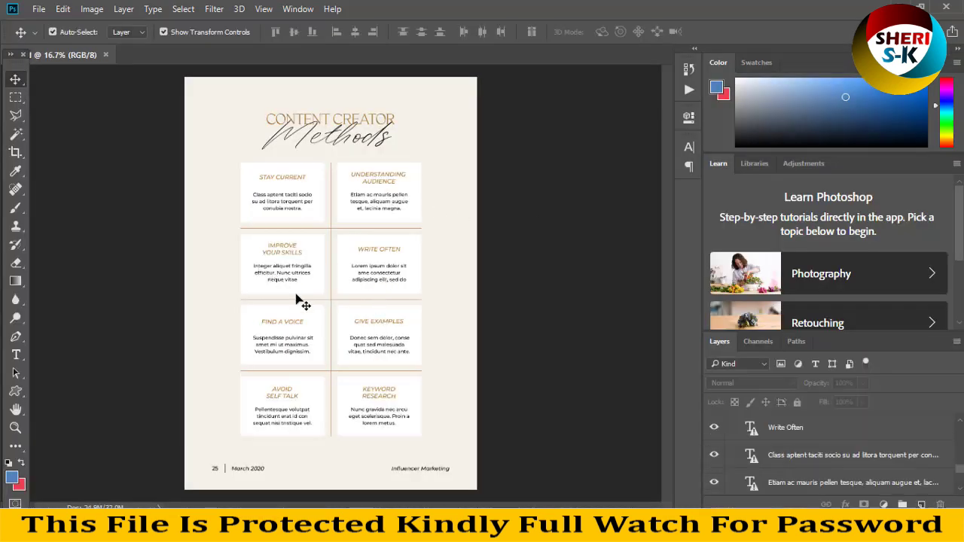
key("alt+bracketleft")
key("alt+bracketleft")
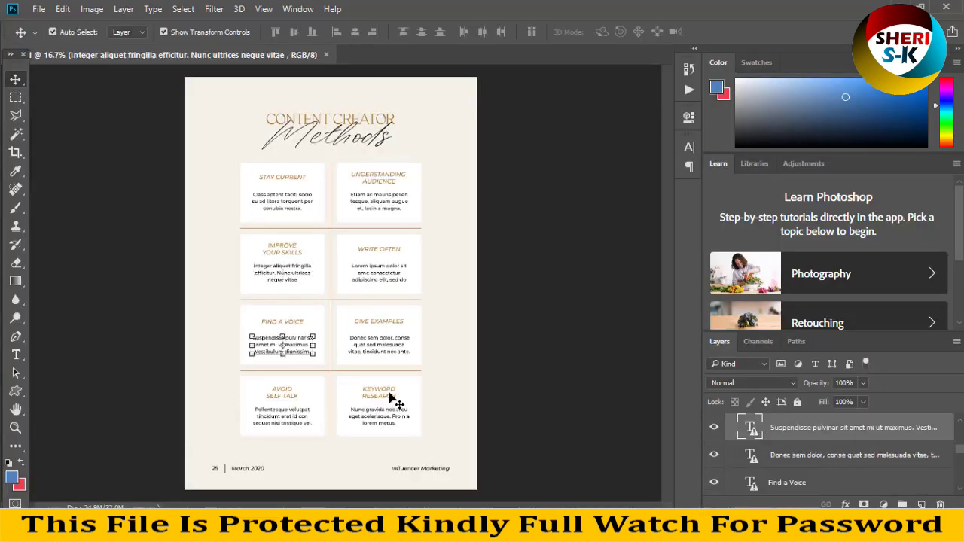
left_click(384, 384)
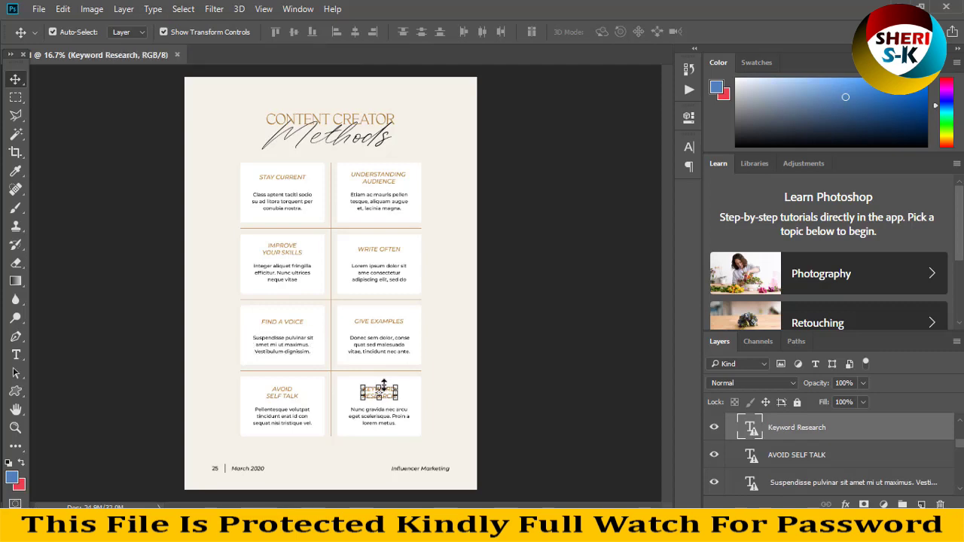